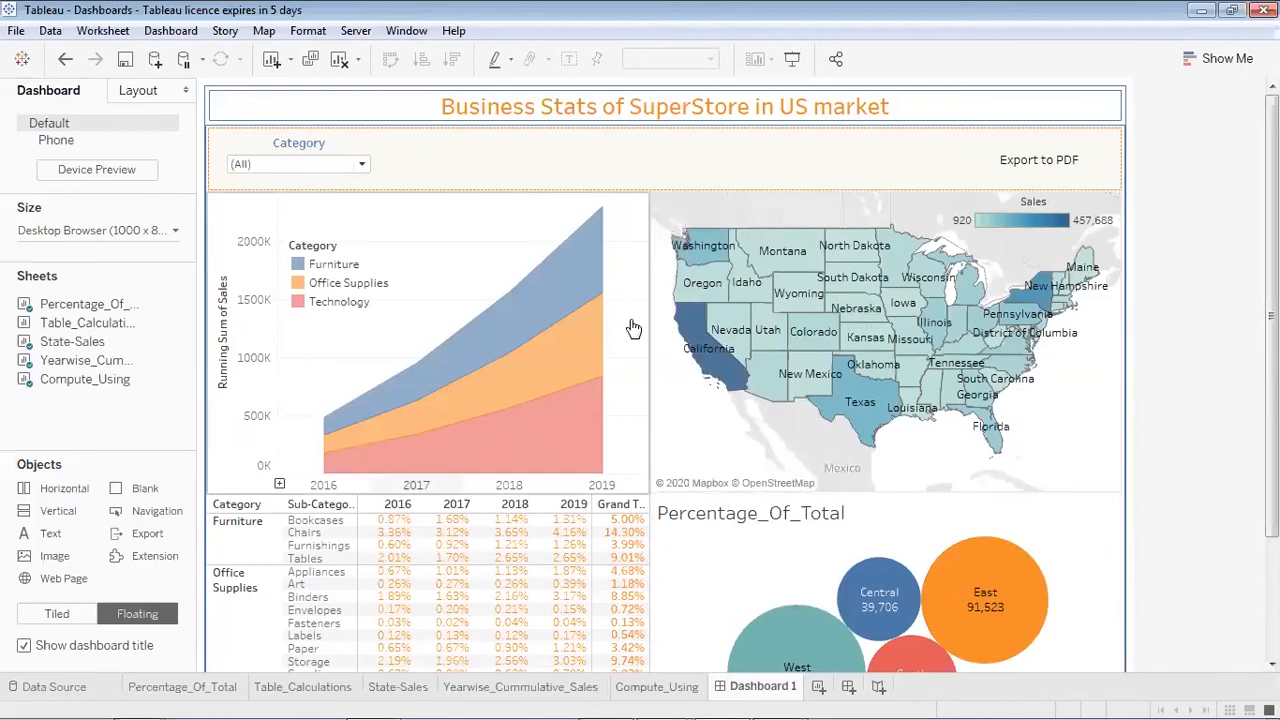
# Show the dashboard in presentation view, filter Category to Technology and inspect the filtered charts
pyautogui.click(790, 62)
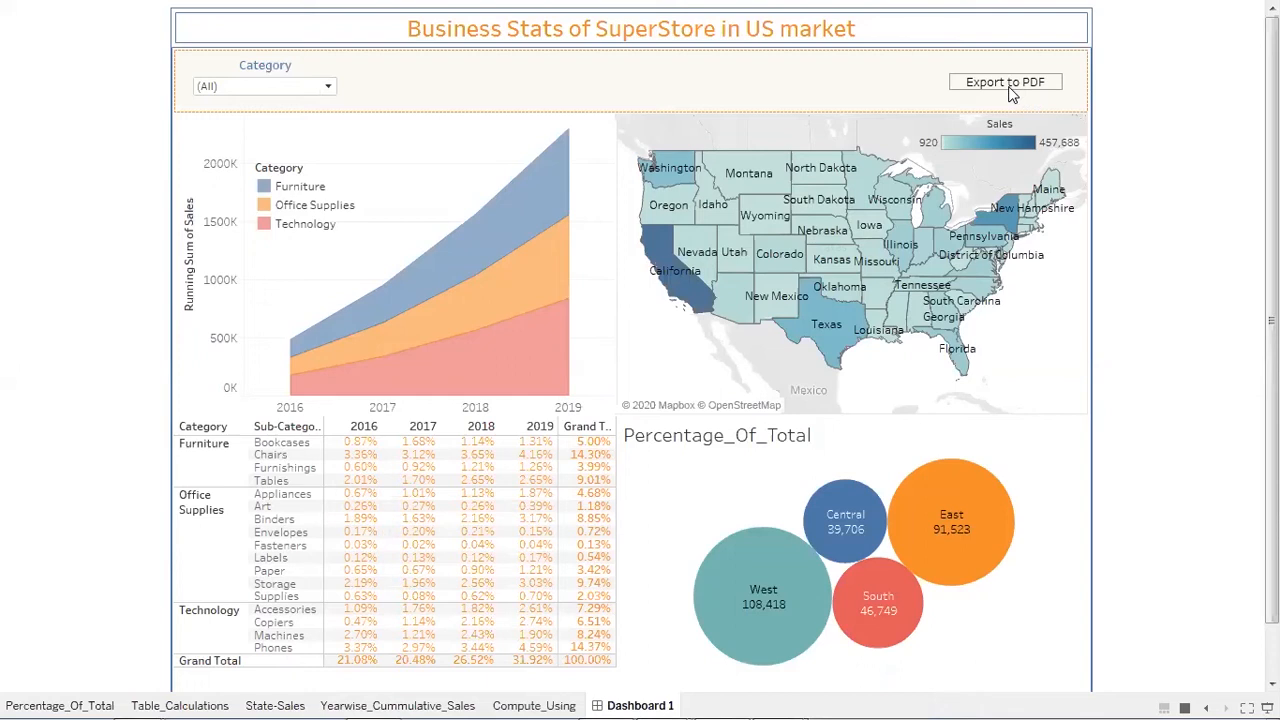
pyautogui.click(328, 86)
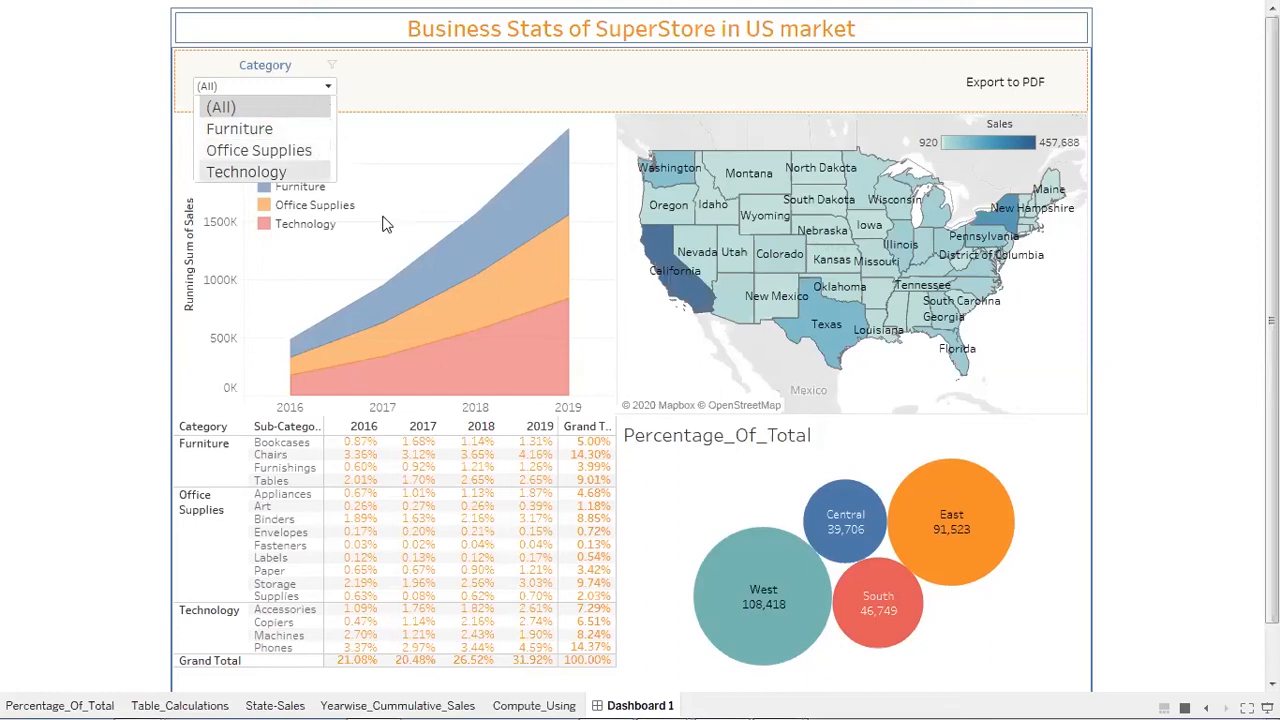
pyautogui.click(253, 172)
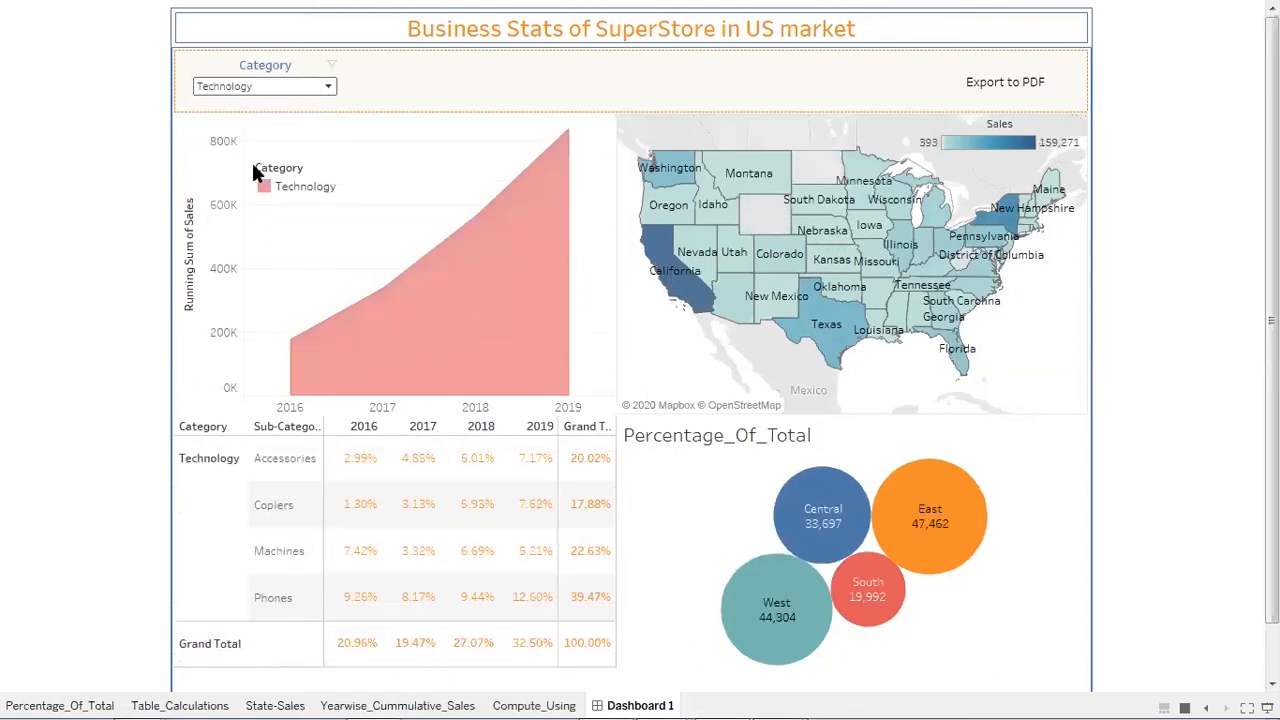
pyautogui.moveTo(453, 231)
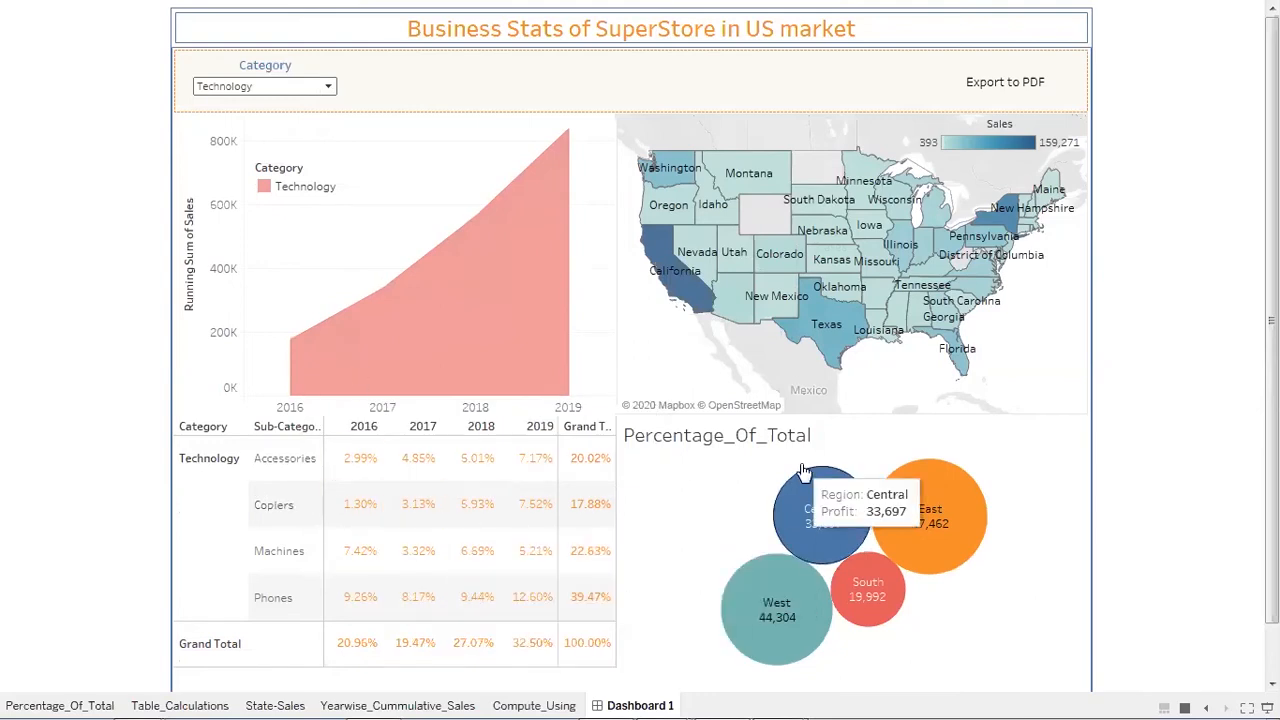
pyautogui.moveTo(957, 494)
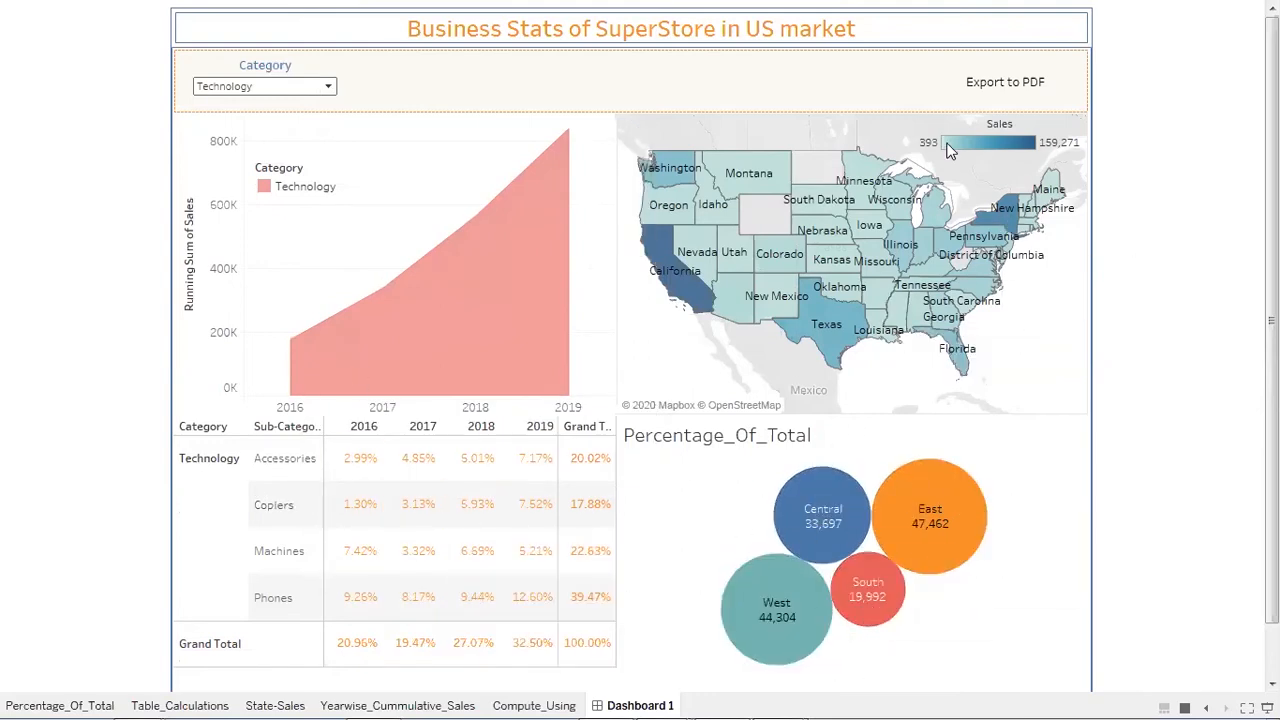
pyautogui.moveTo(797, 326)
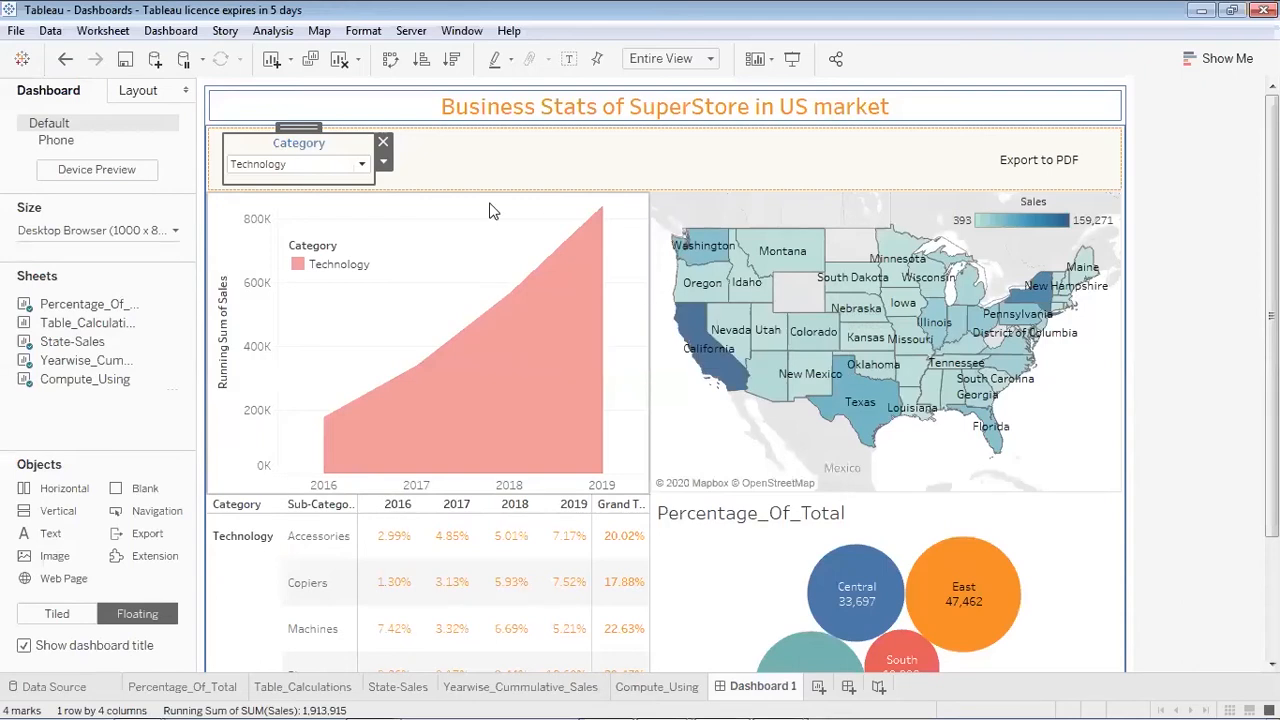
# Examine the data source and the Percentage_Of_Total, Table_Calculations, State-Sales and Yearwise_Cummulative_Sales worksheets under the Technology filter
pyautogui.click(84, 689)
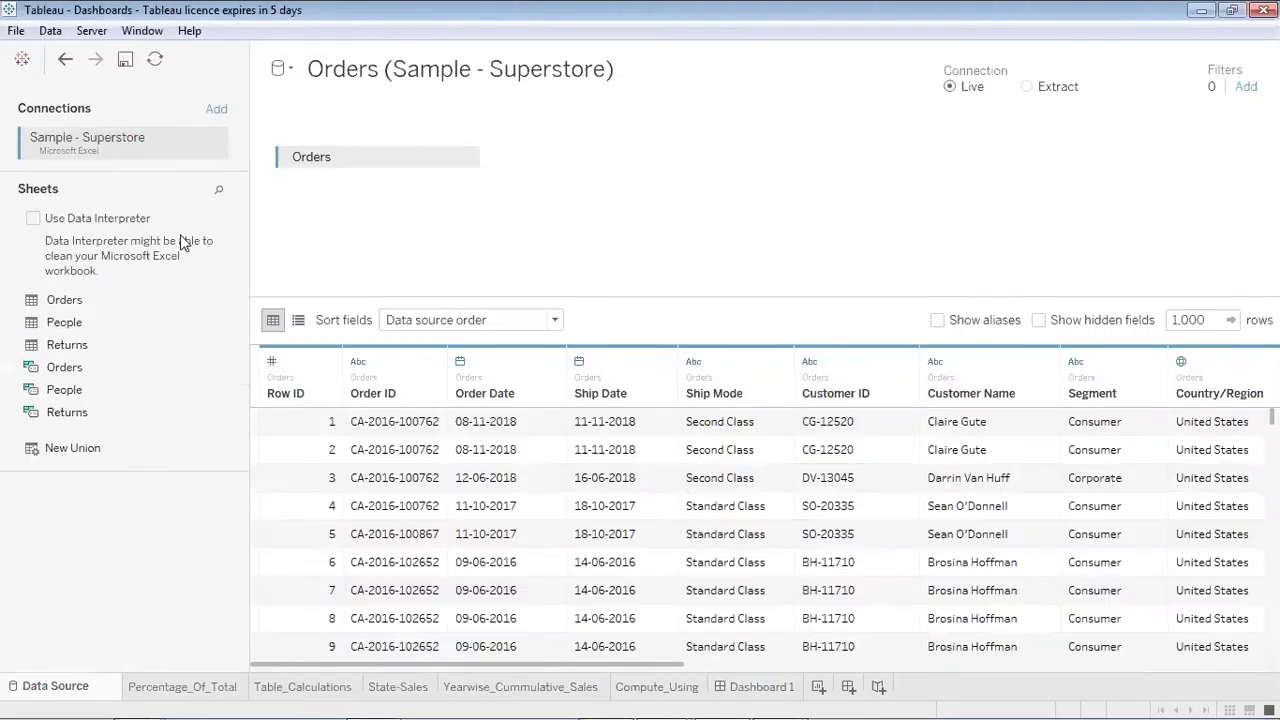
pyautogui.click(183, 689)
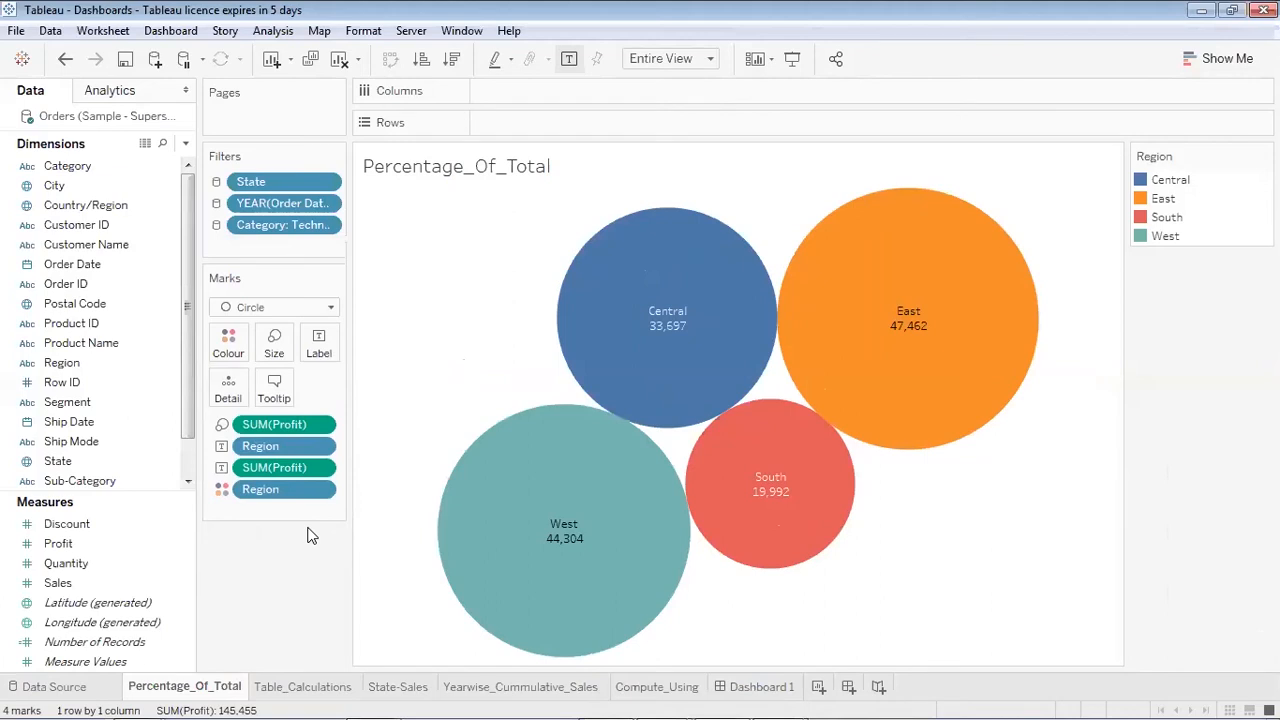
pyautogui.click(285, 688)
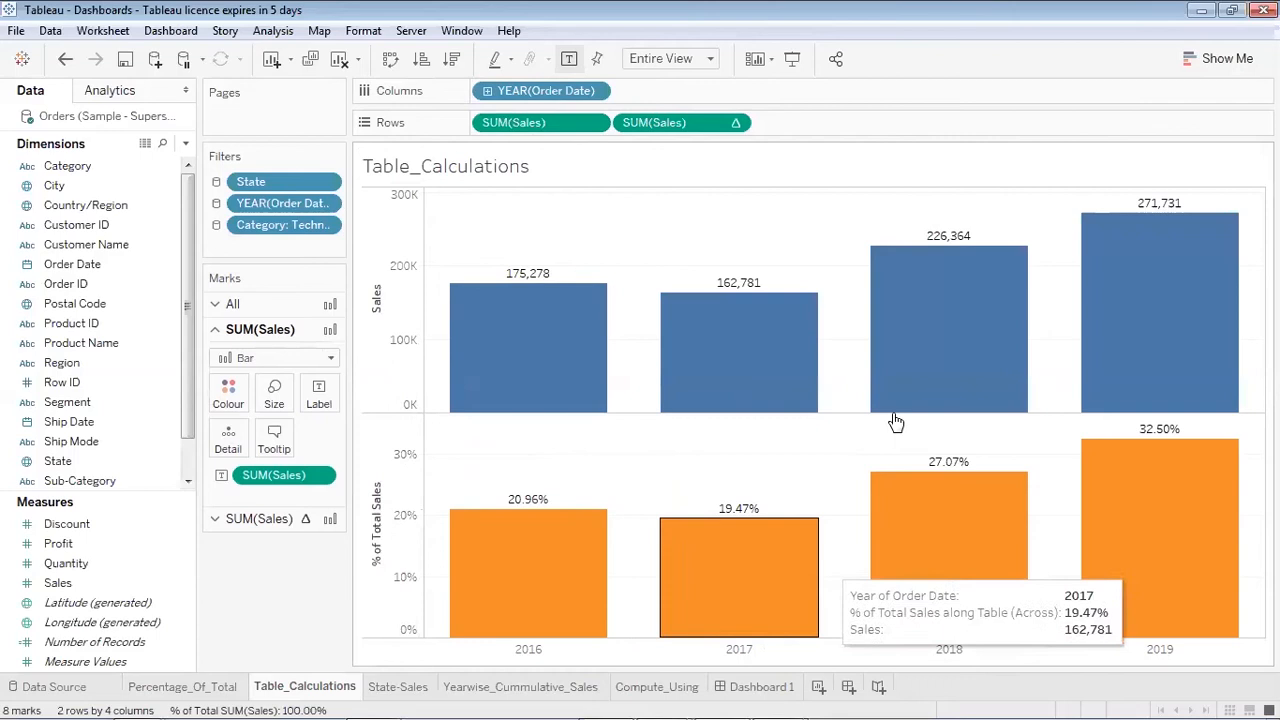
pyautogui.moveTo(1238, 459)
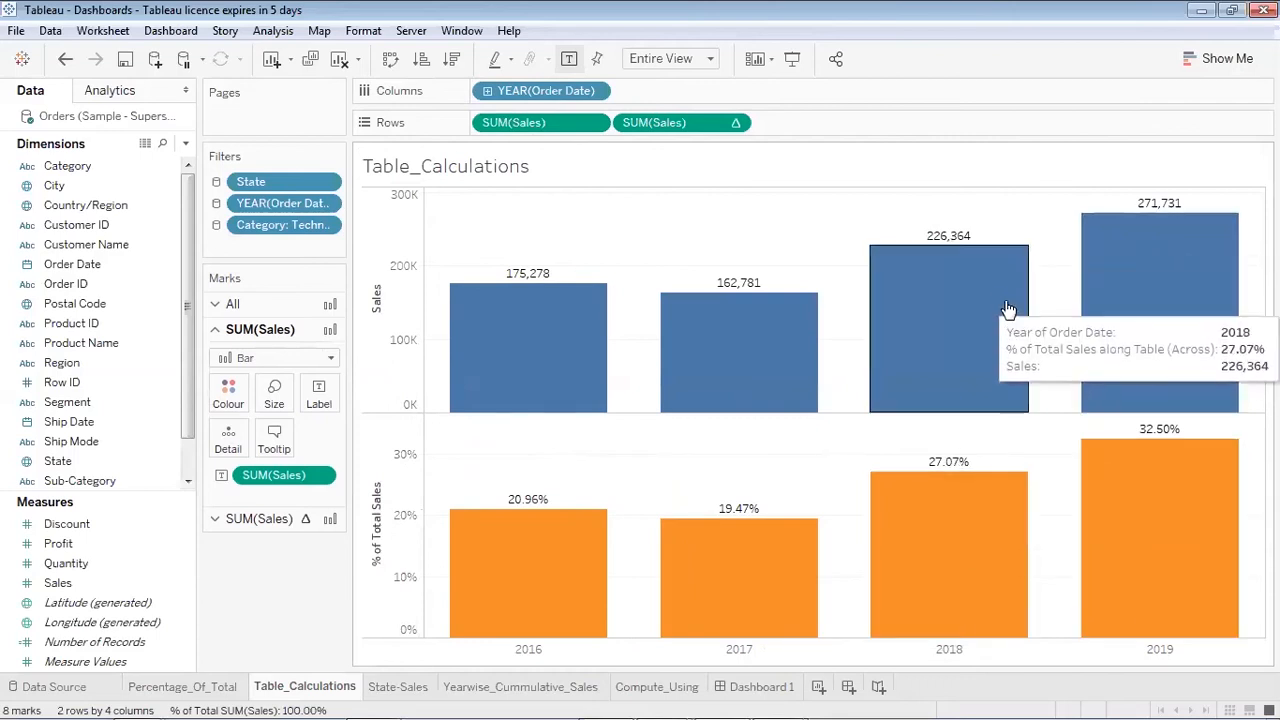
pyautogui.click(397, 686)
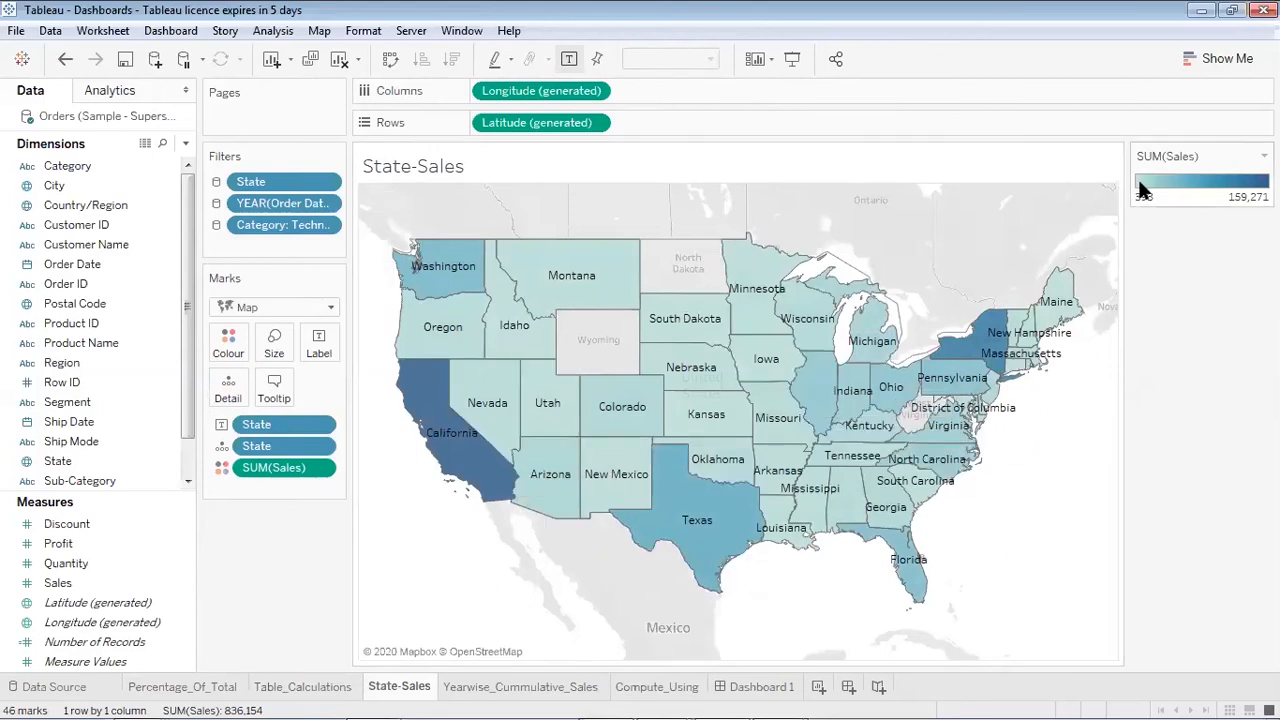
pyautogui.moveTo(467, 463)
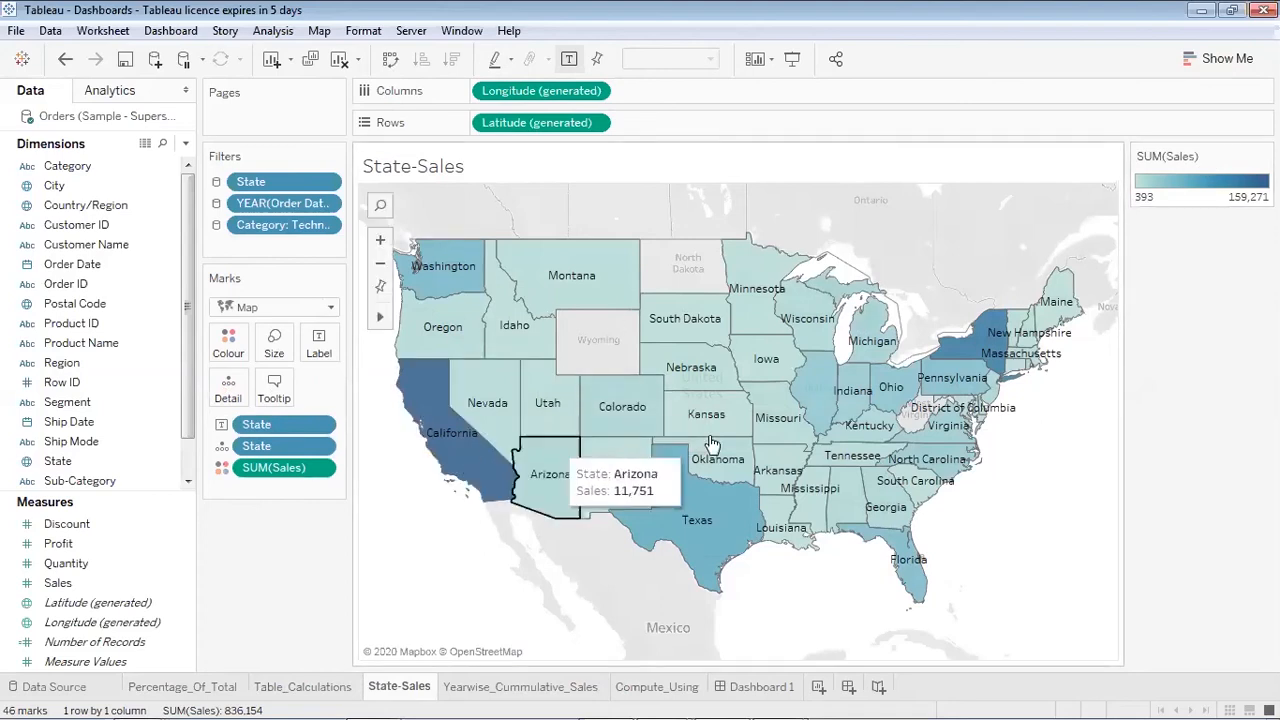
pyautogui.moveTo(887, 512)
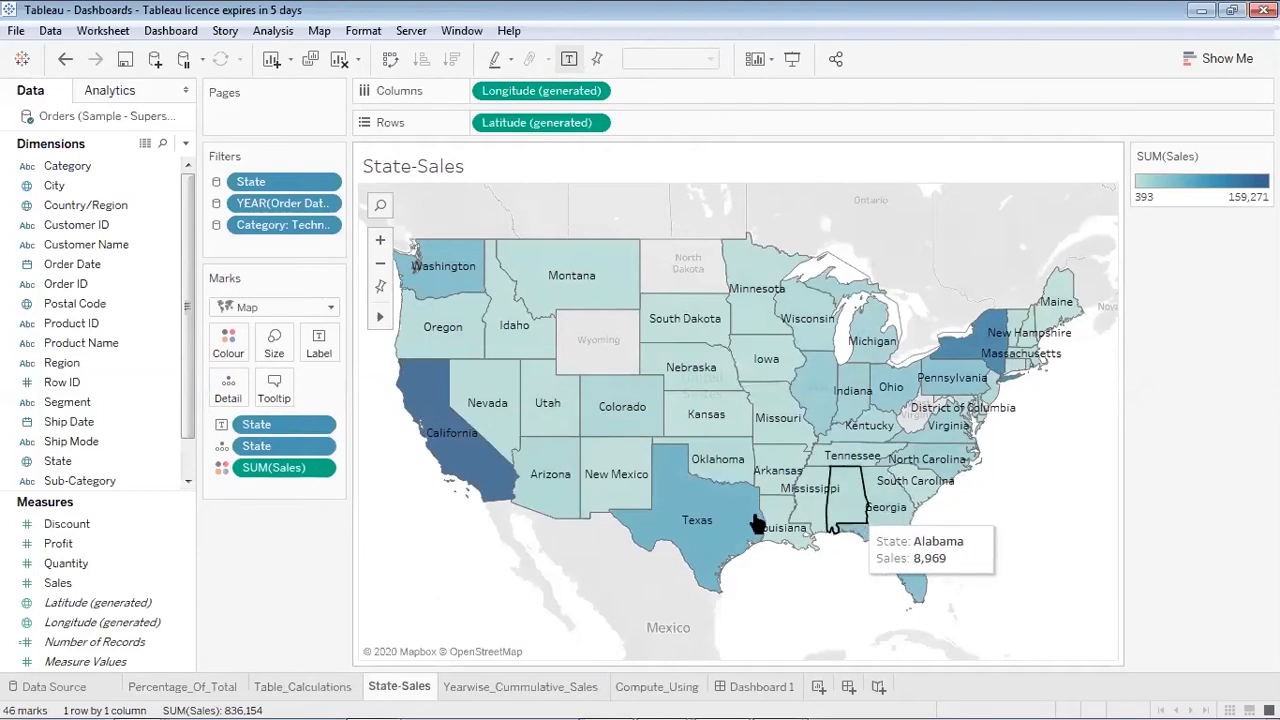
pyautogui.click(537, 687)
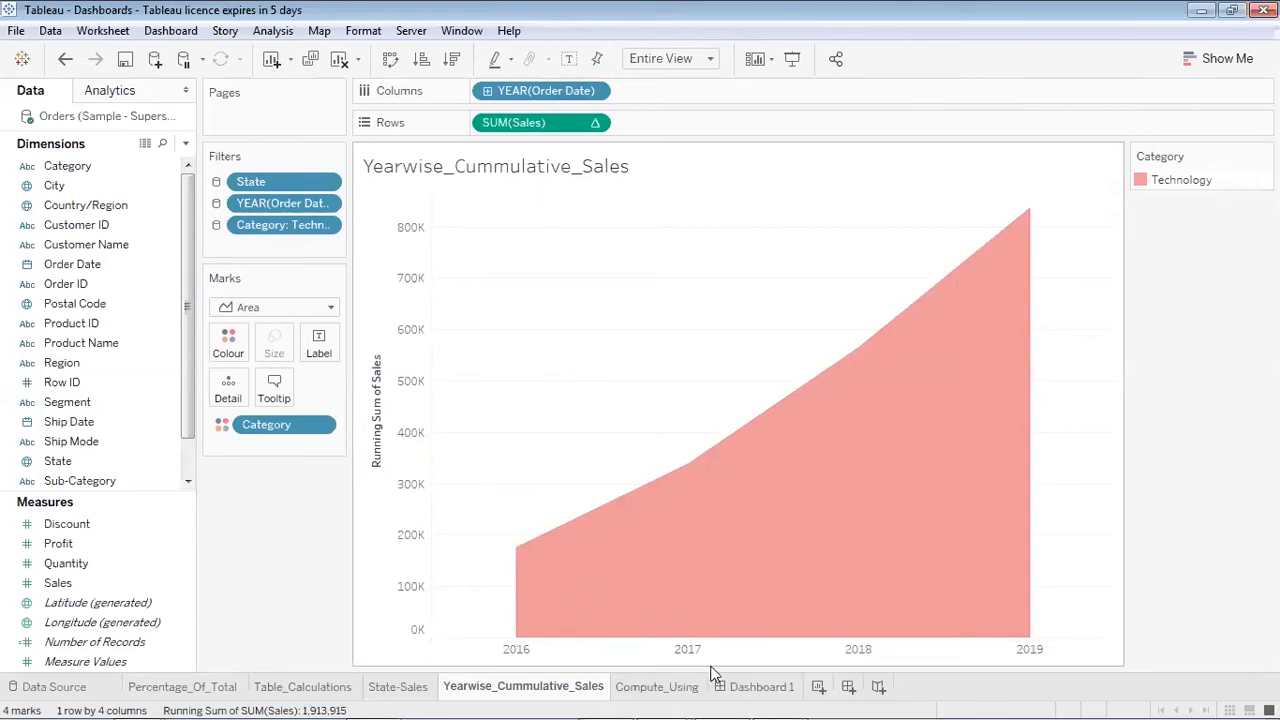
# Return to Dashboard 1 and reset its Category filter to (All)
pyautogui.click(752, 687)
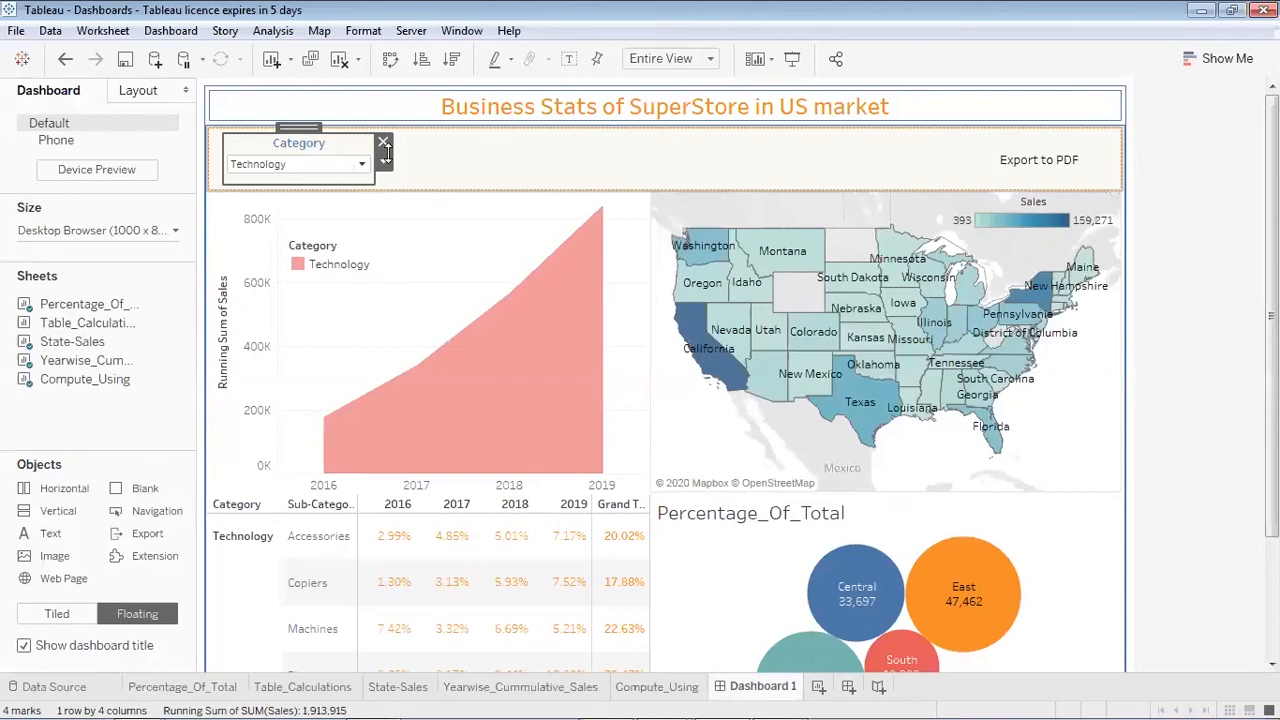
pyautogui.click(345, 166)
pyautogui.click(345, 185)
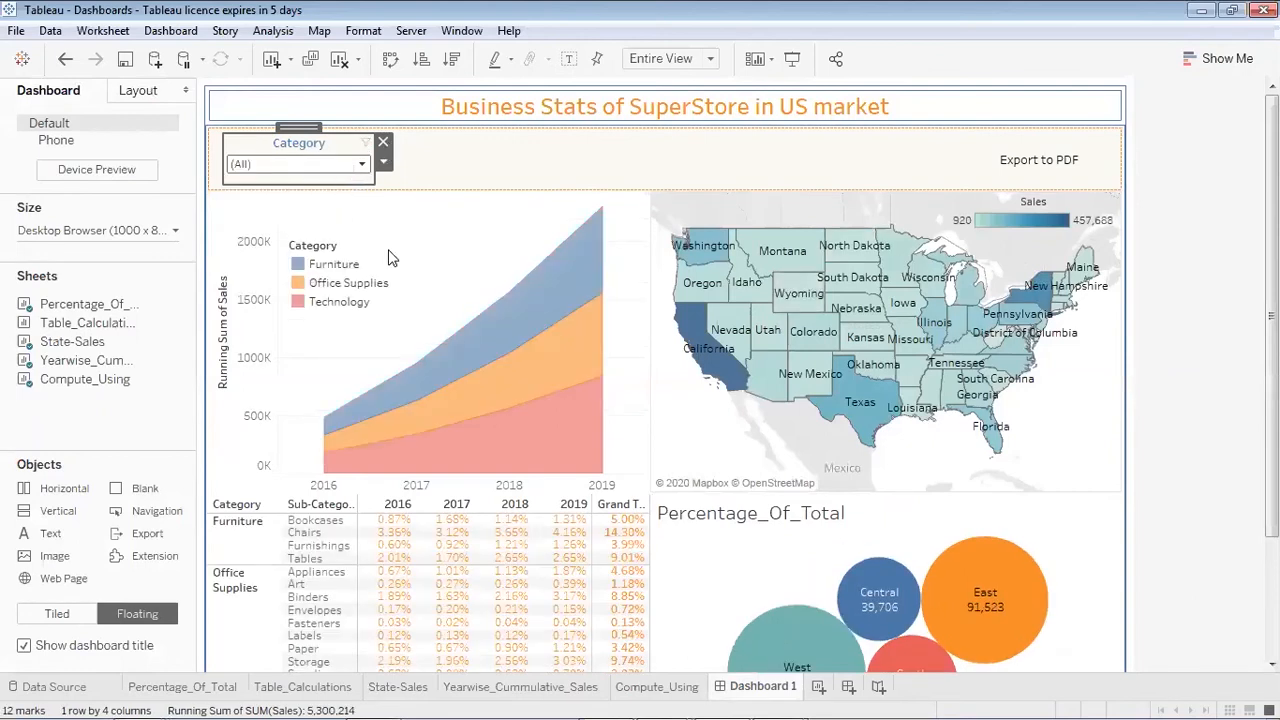
# Review the unfiltered Yearwise_Cummulative_Sales and Compute_Using worksheets, including the grand total, and return to Dashboard 1
pyautogui.click(594, 690)
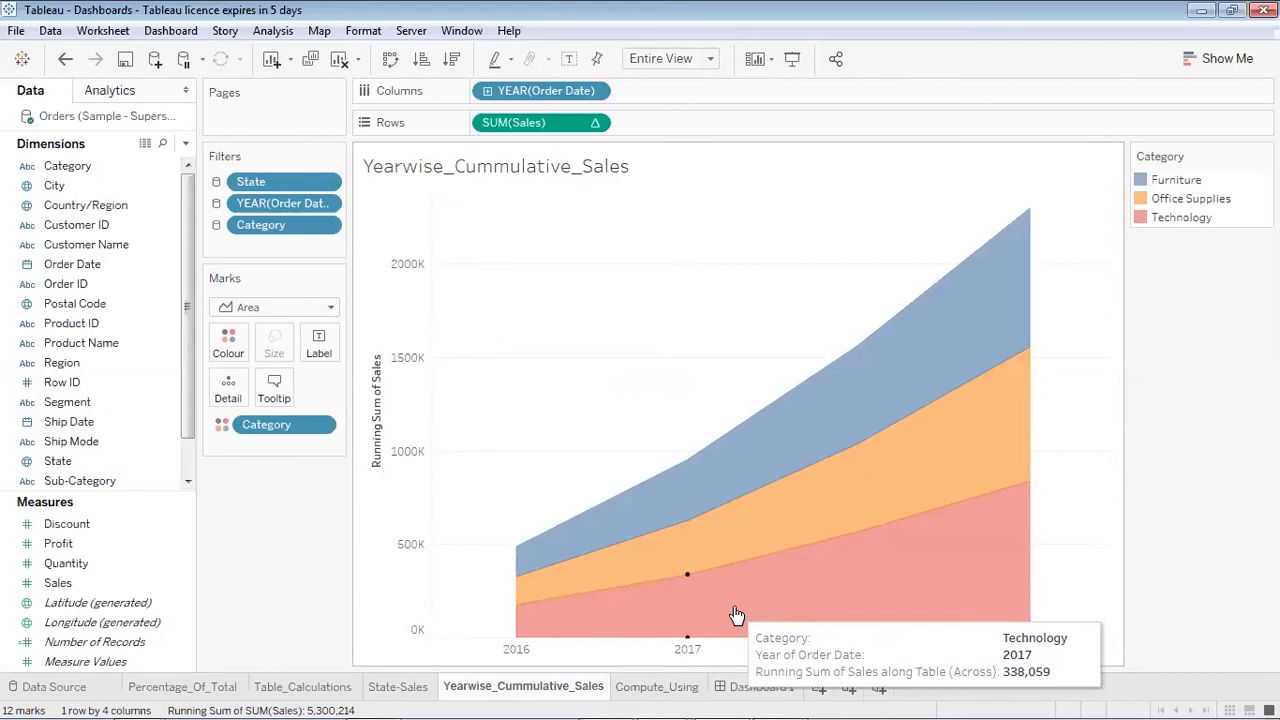
pyautogui.click(645, 688)
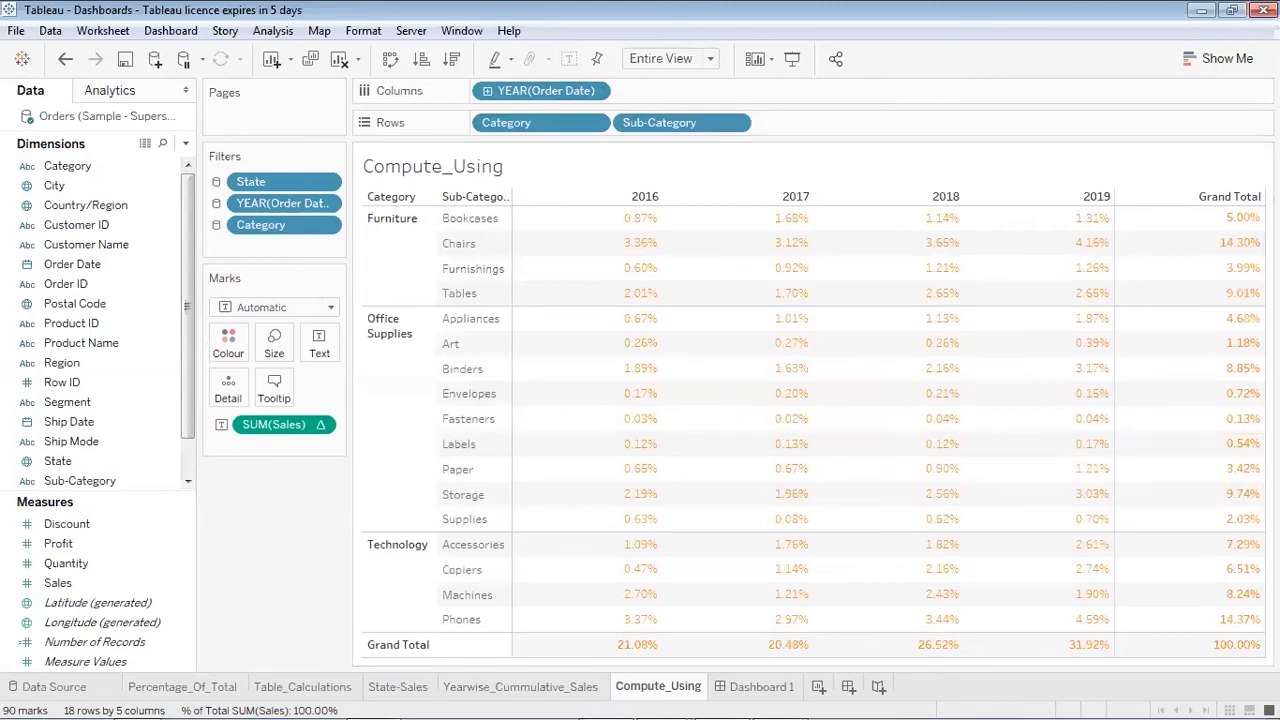
pyautogui.moveTo(1238, 653)
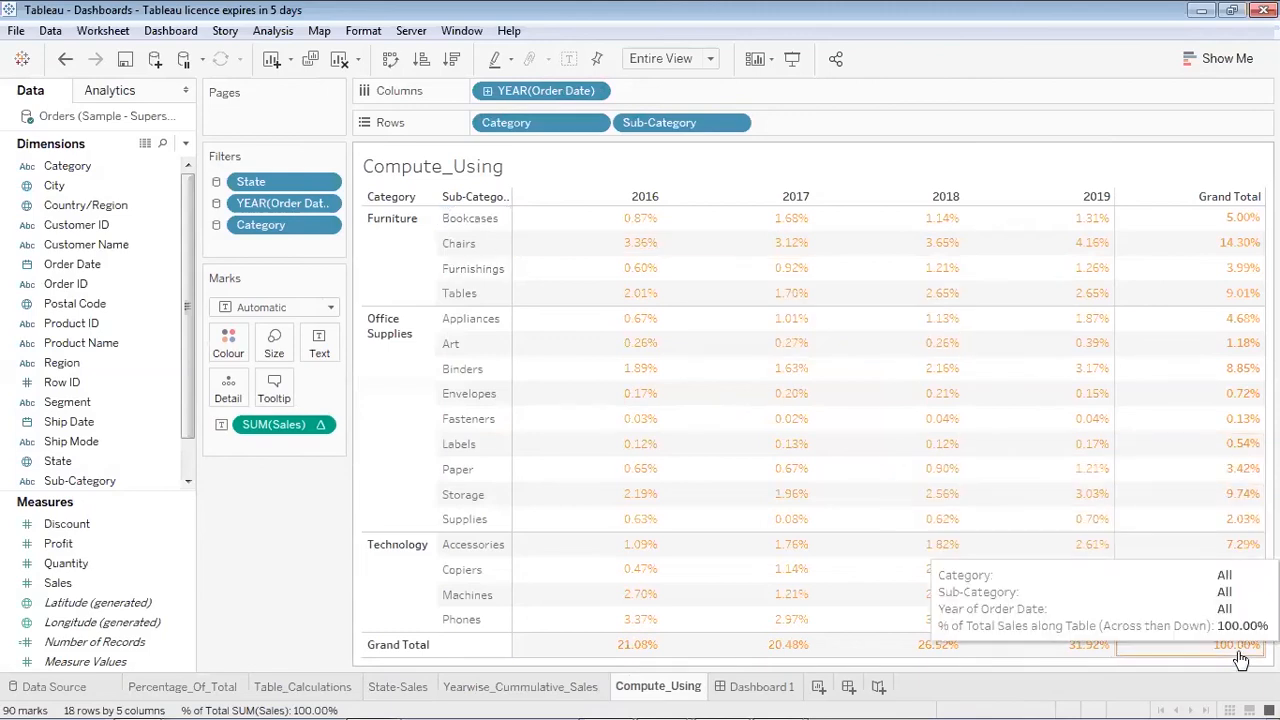
pyautogui.click(762, 687)
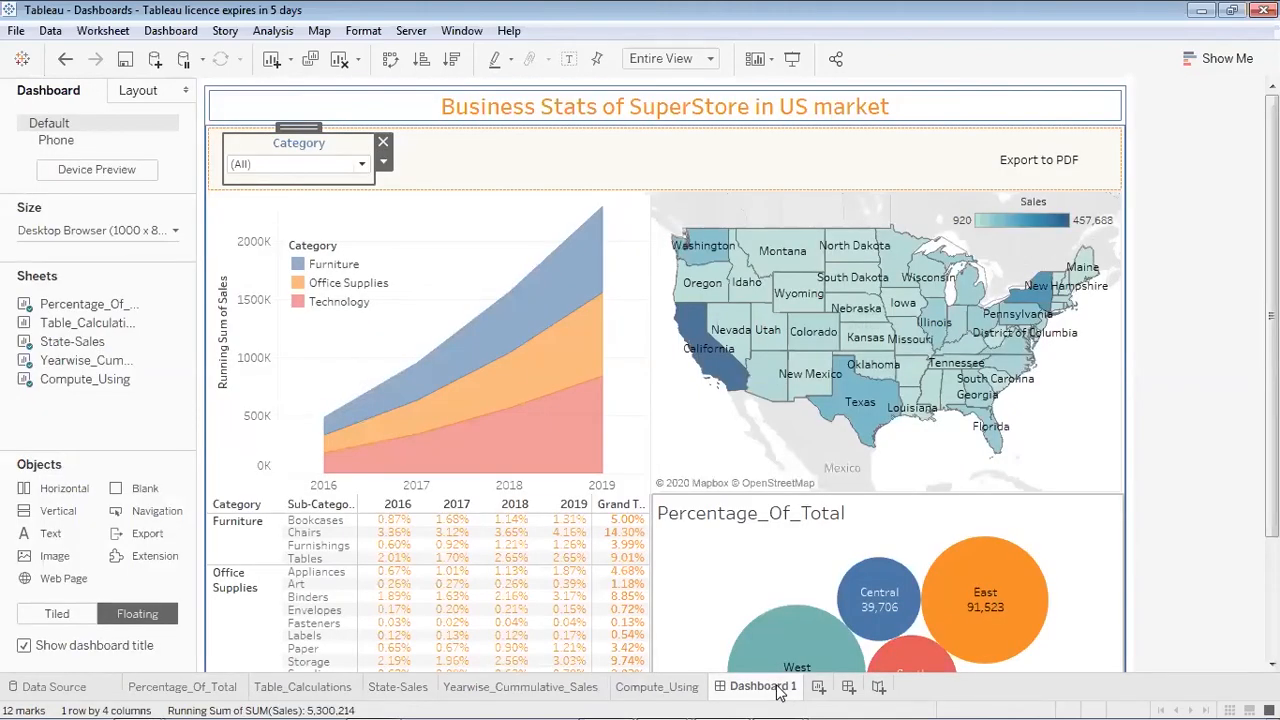
# Create a new dashboard and place the Percentage_Of_Total sheet on it as a floating object
pyautogui.click(849, 688)
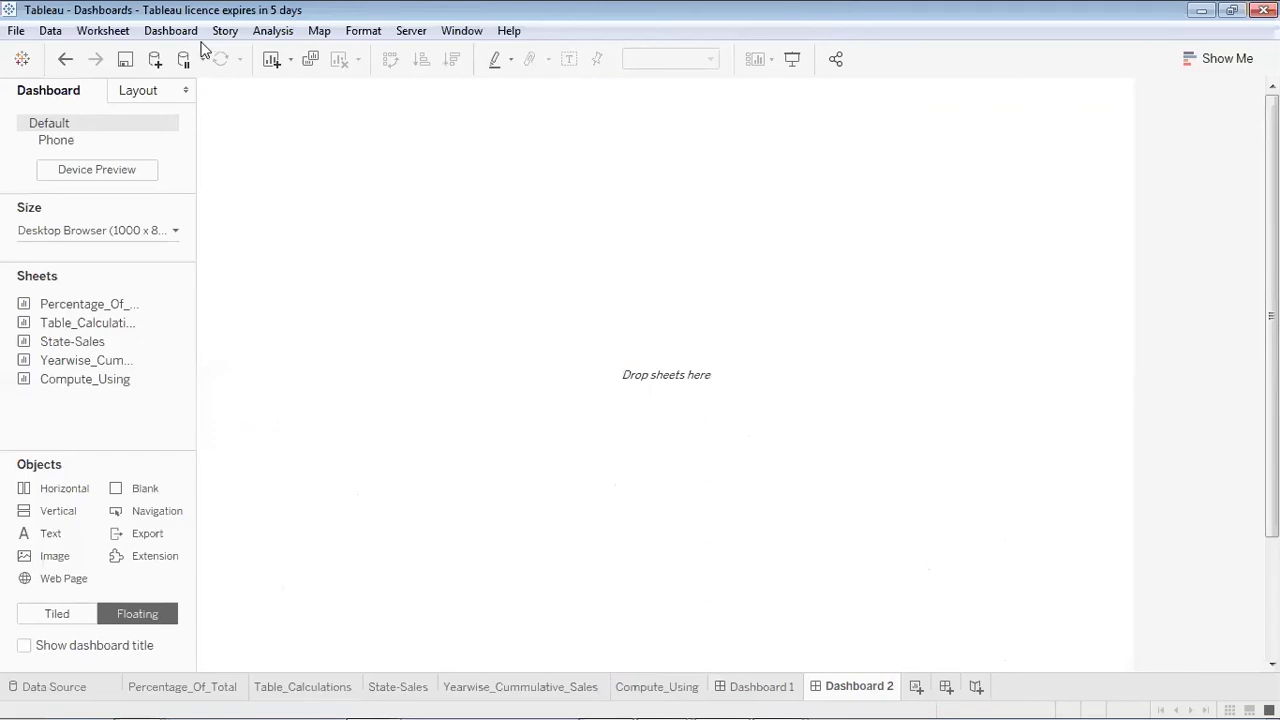
pyautogui.click(172, 31)
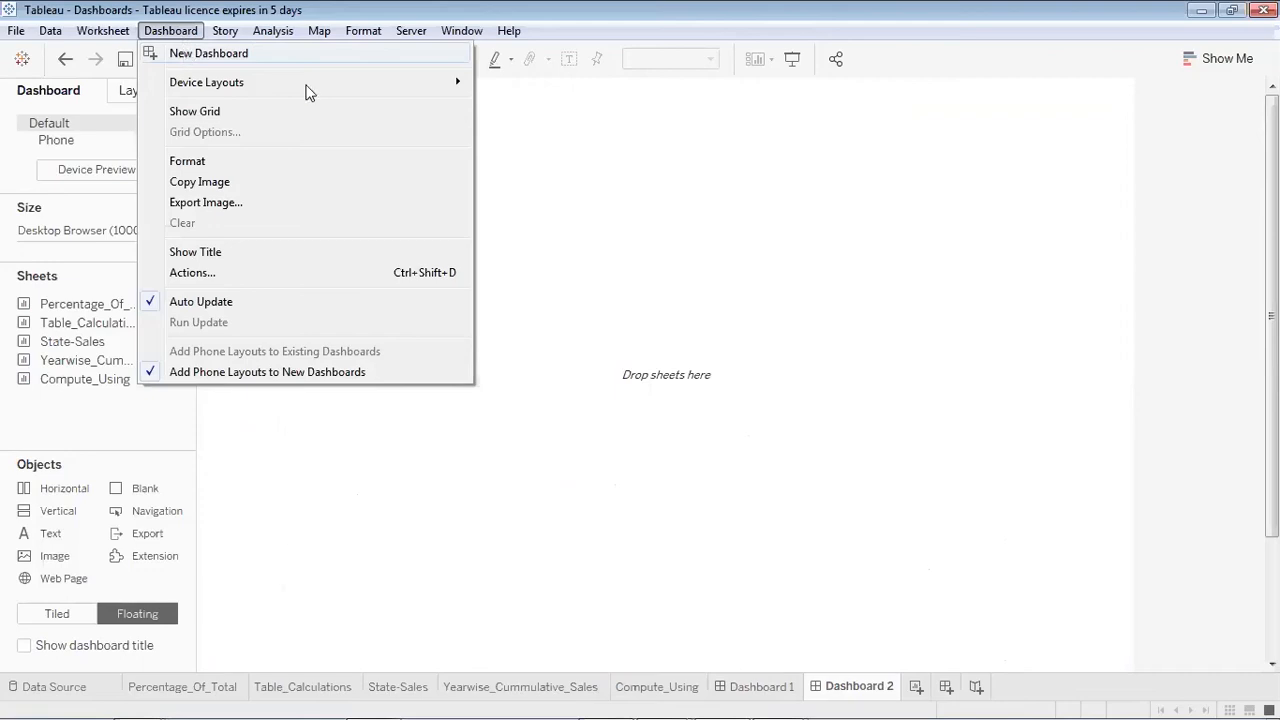
pyautogui.click(600, 352)
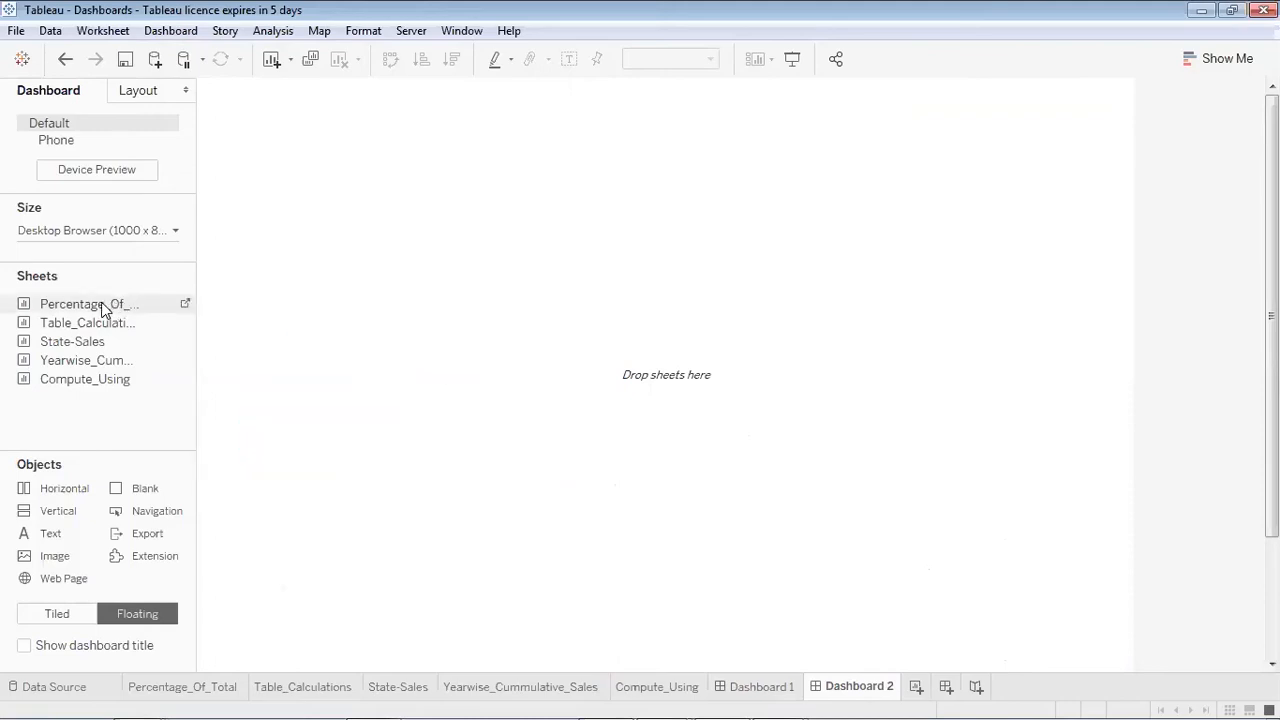
pyautogui.moveTo(103, 306); pyautogui.dragTo(279, 262)
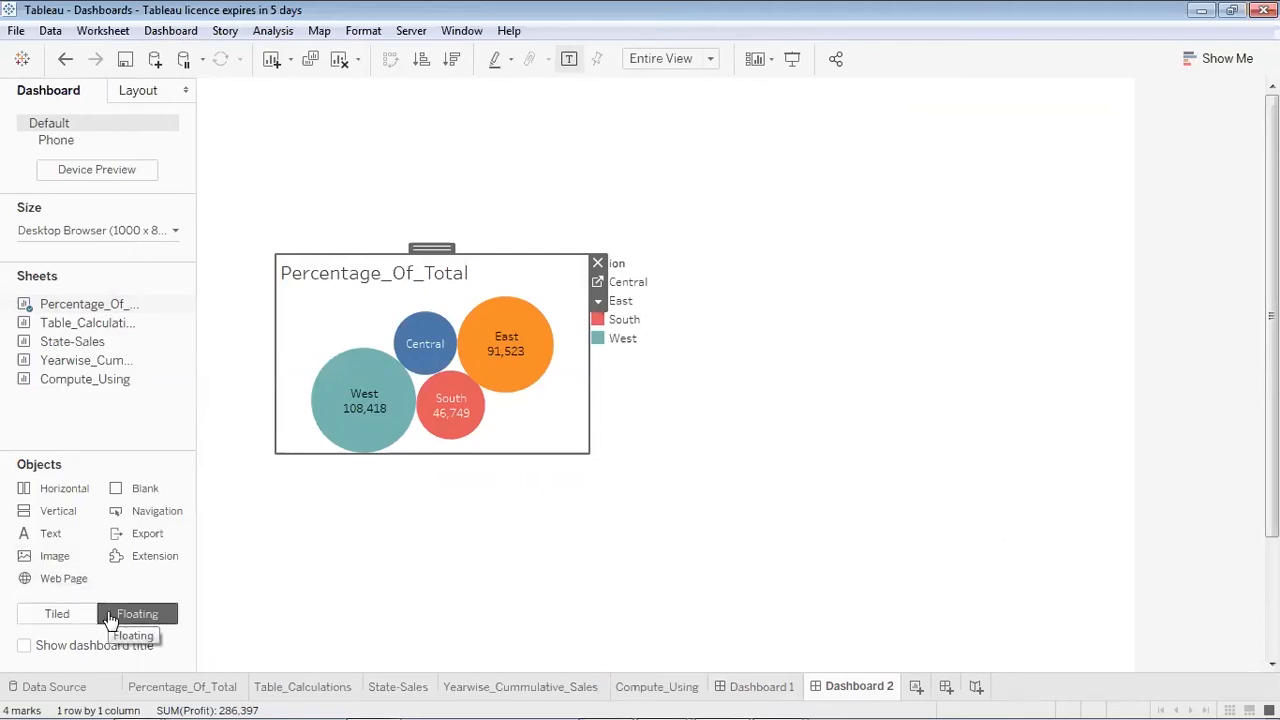
# Switch sheet placement to Tiled and replace the floating Percentage_Of_Total sheet with a tiled one
pyautogui.click(76, 617)
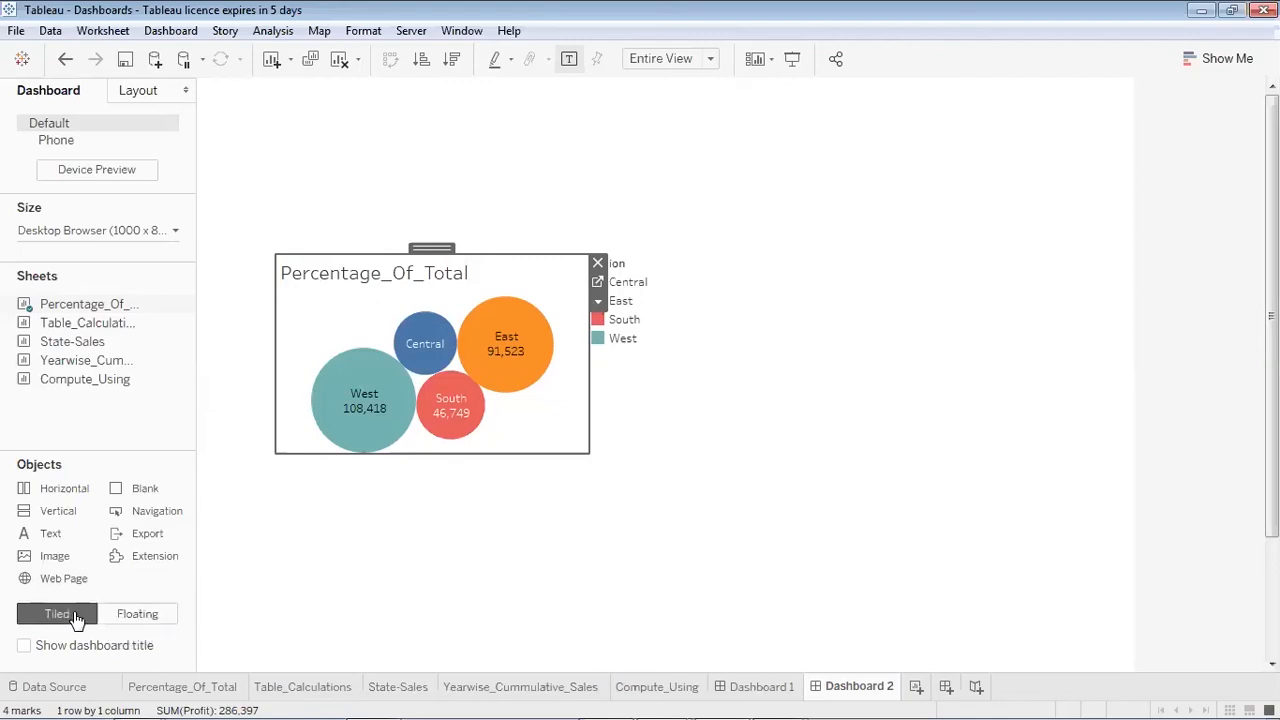
pyautogui.click(597, 262)
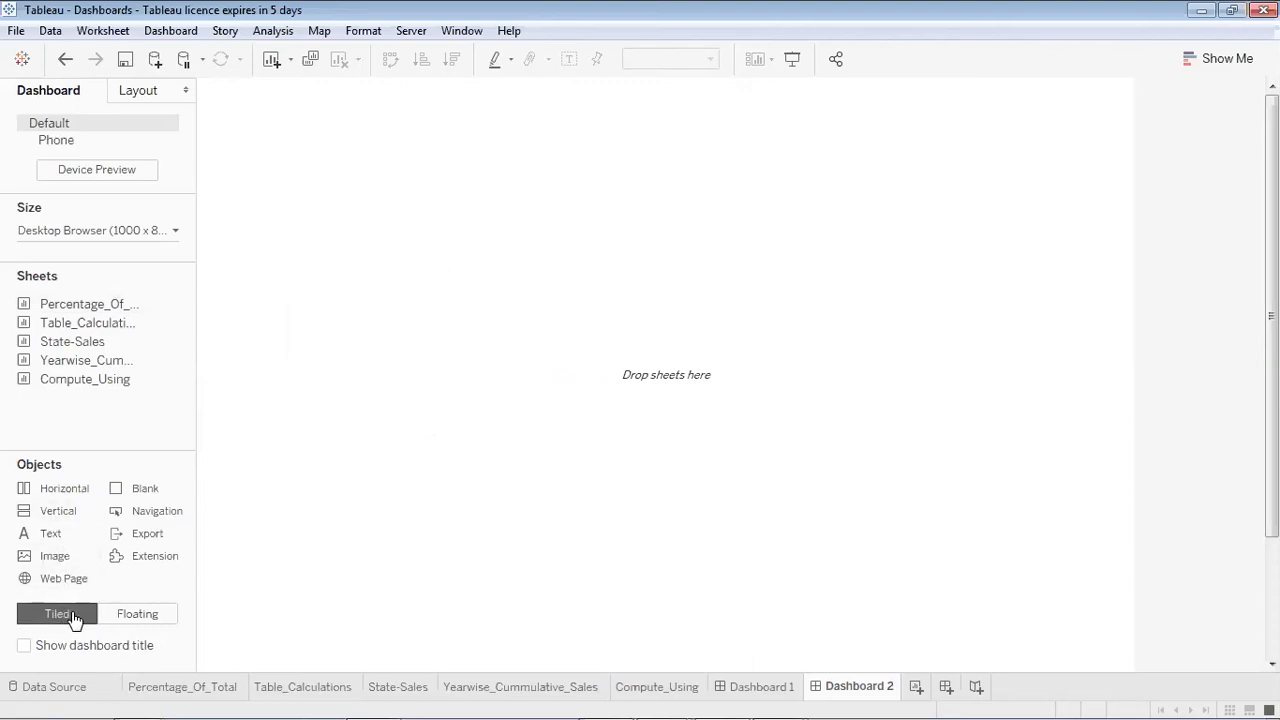
pyautogui.moveTo(79, 306); pyautogui.dragTo(387, 174)
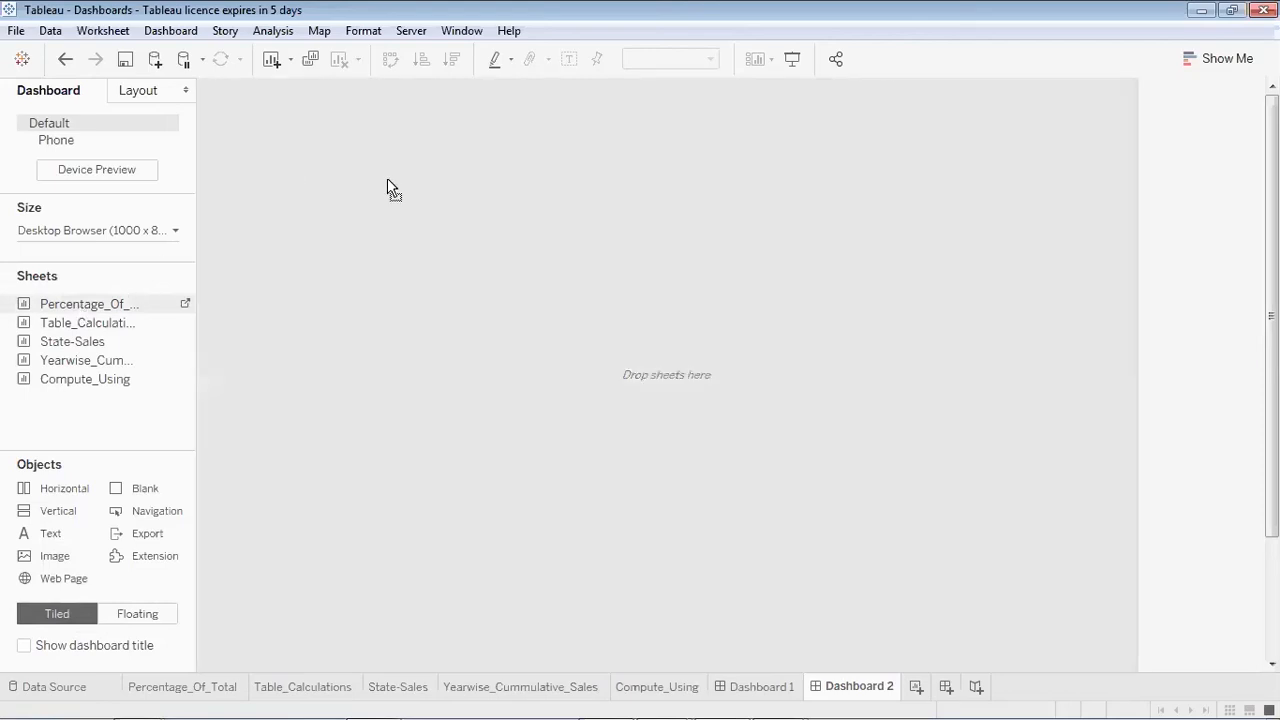
pyautogui.moveTo(388, 183); pyautogui.dragTo(388, 184)
pyautogui.click(1171, 270)
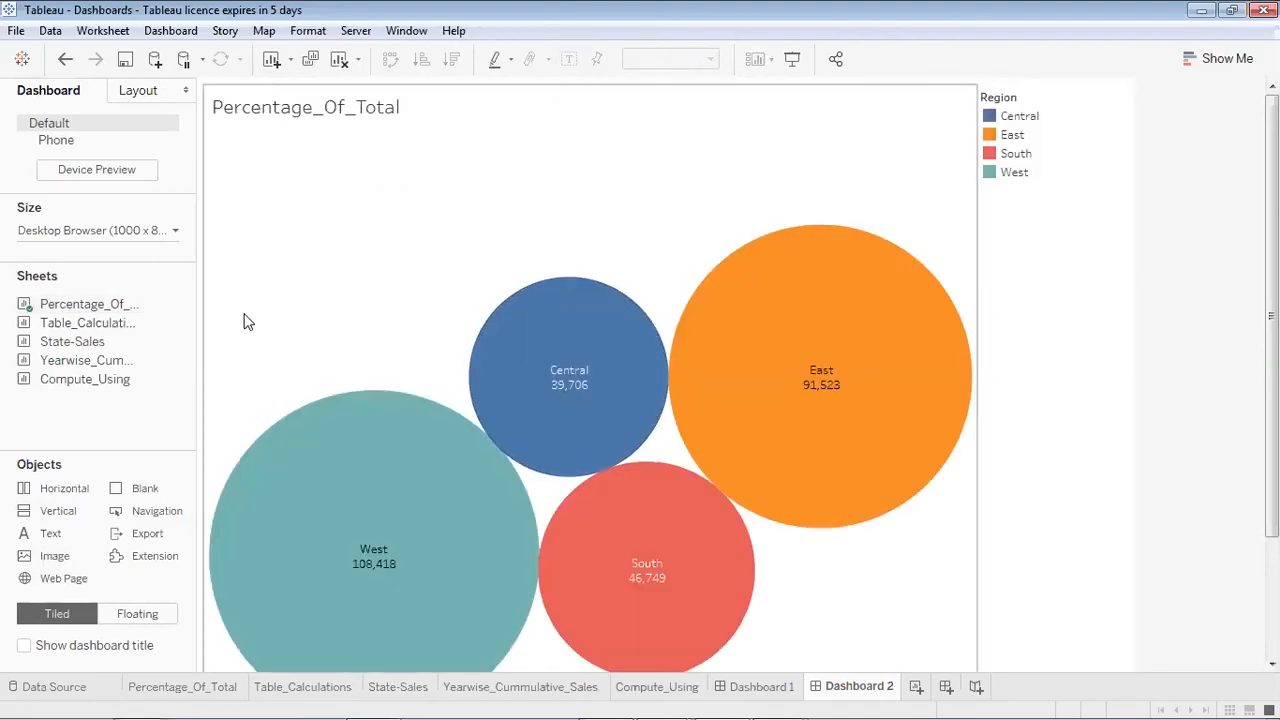
# Add Table_Calculations as a tile to the left of Percentage_Of_Total and State-Sales as a tile to its right
pyautogui.moveTo(90, 341)
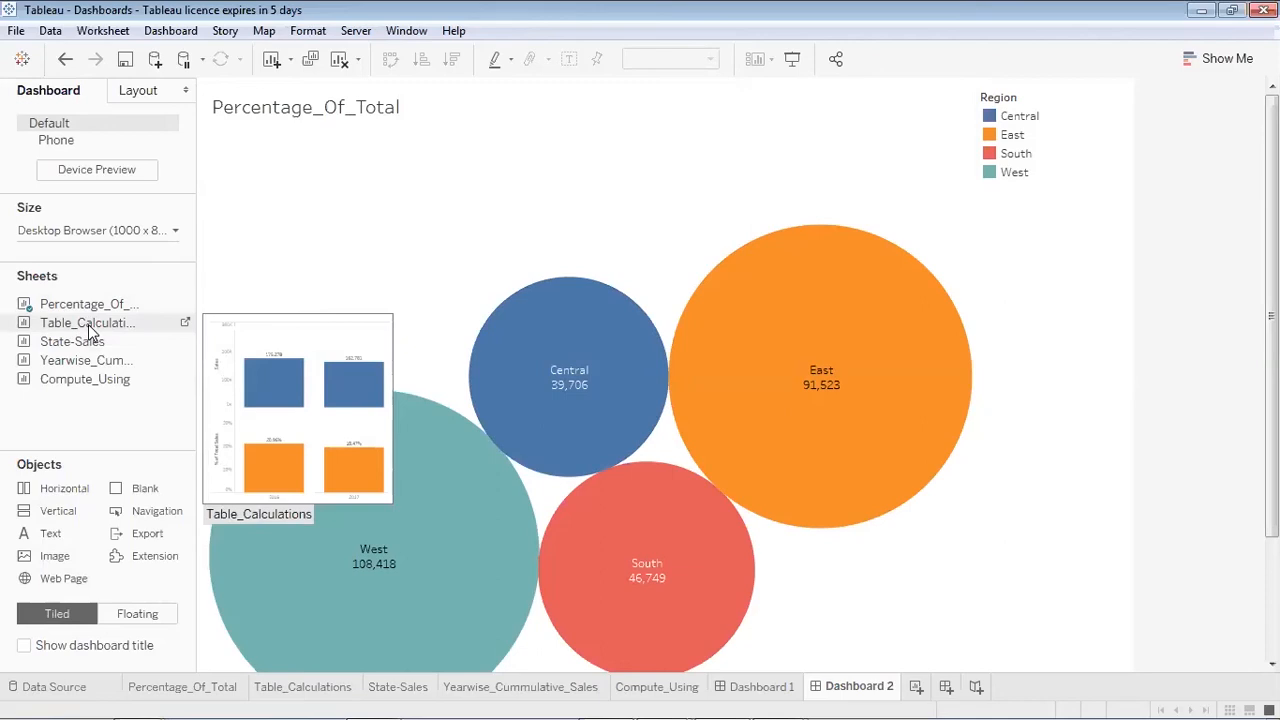
pyautogui.moveTo(88, 324); pyautogui.dragTo(245, 296)
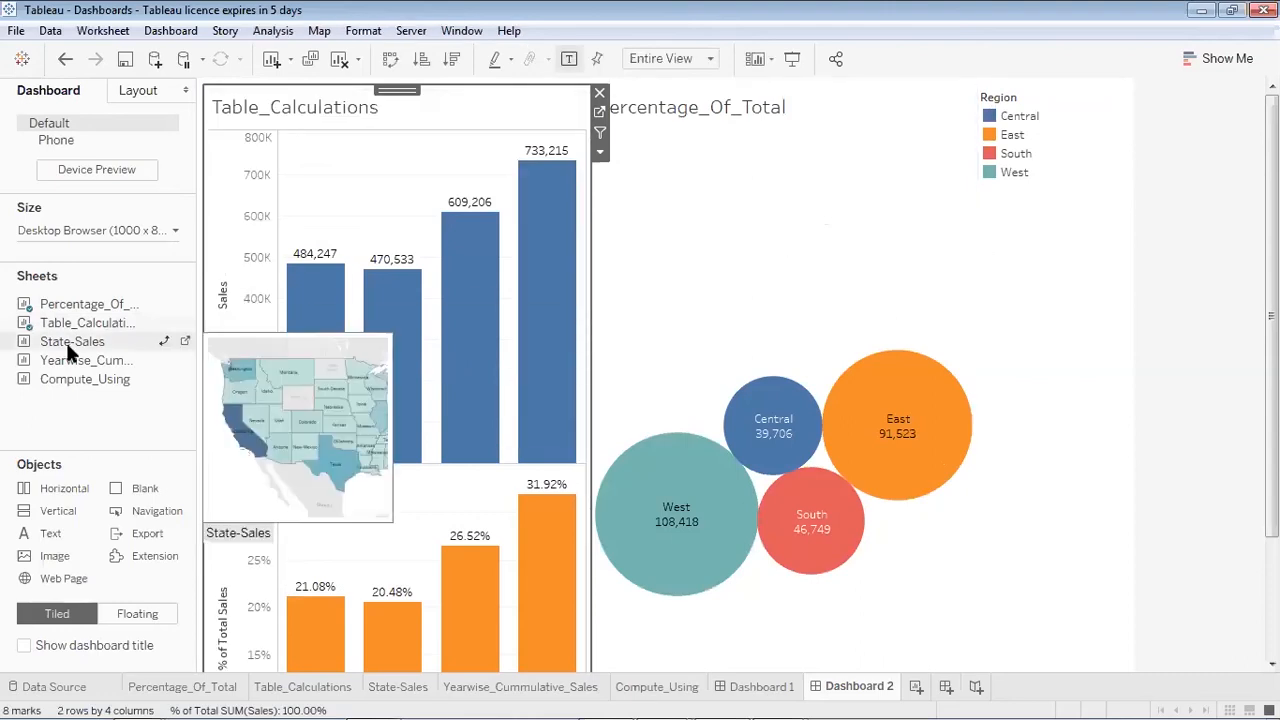
pyautogui.moveTo(66, 342); pyautogui.dragTo(863, 352)
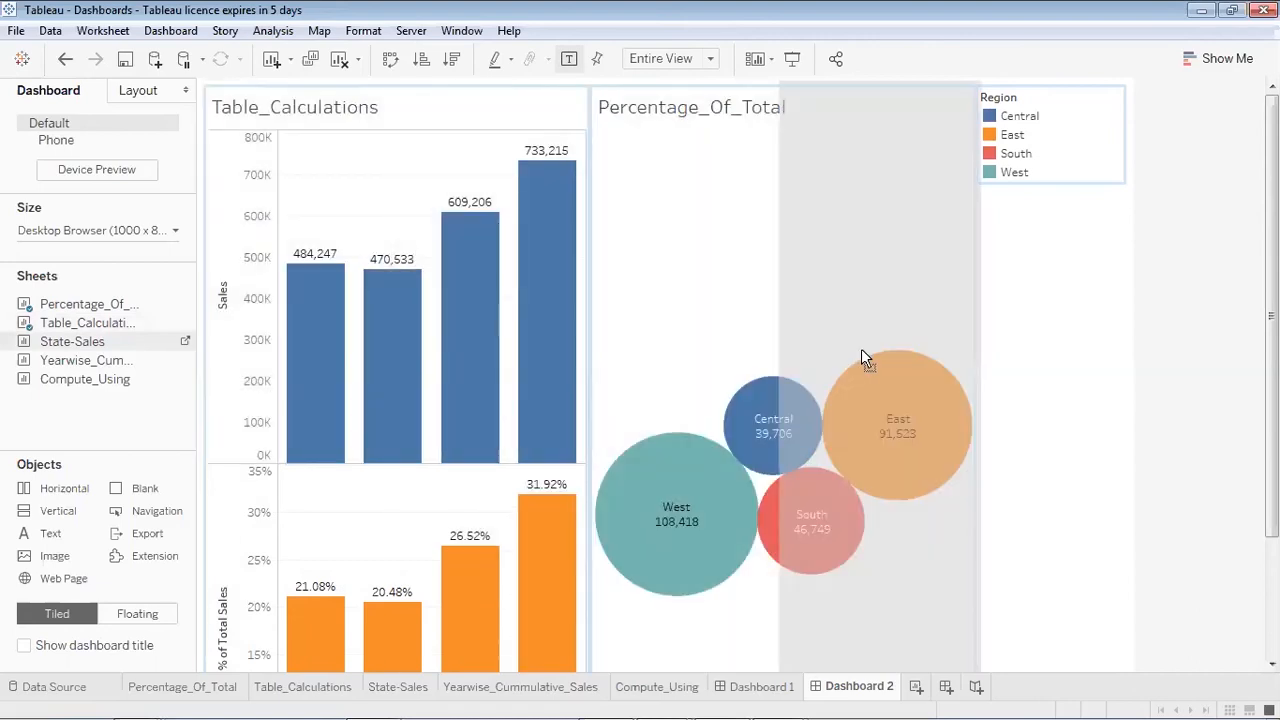
pyautogui.moveTo(863, 352); pyautogui.dragTo(860, 350)
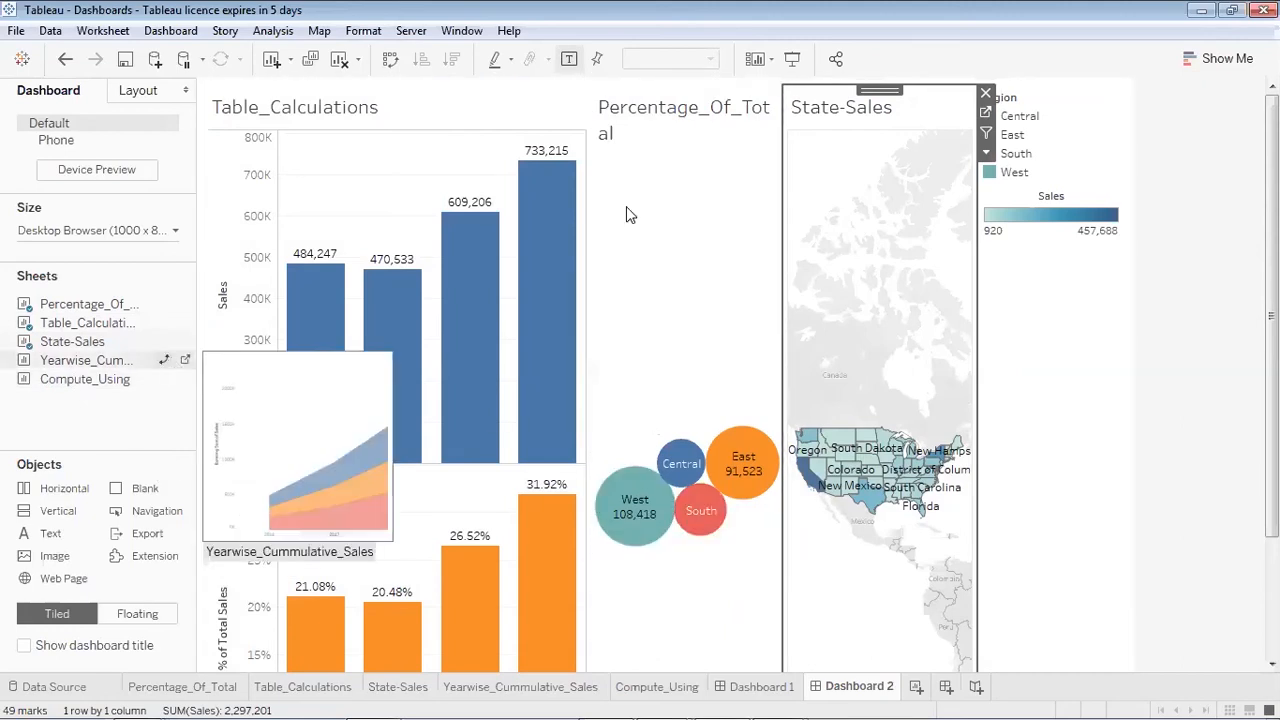
# Remove the Table_Calculations and Percentage_Of_Total sheets from the dashboard
pyautogui.click(582, 104)
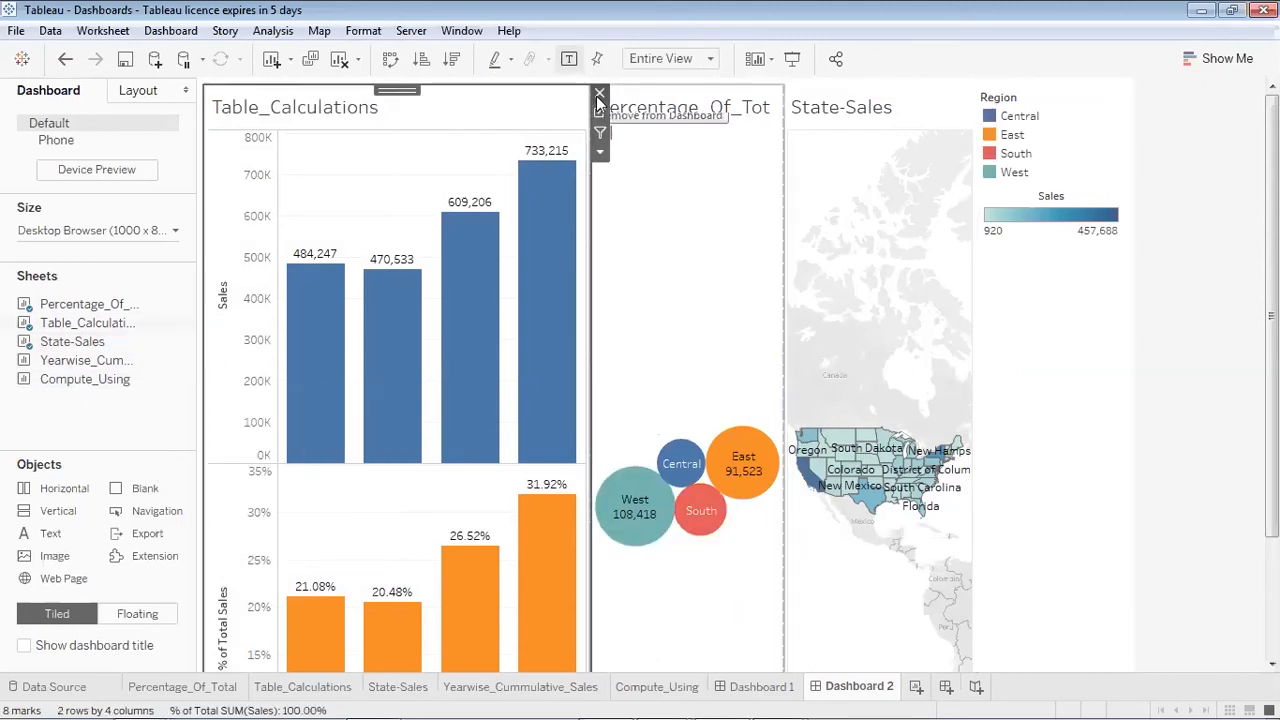
pyautogui.click(599, 95)
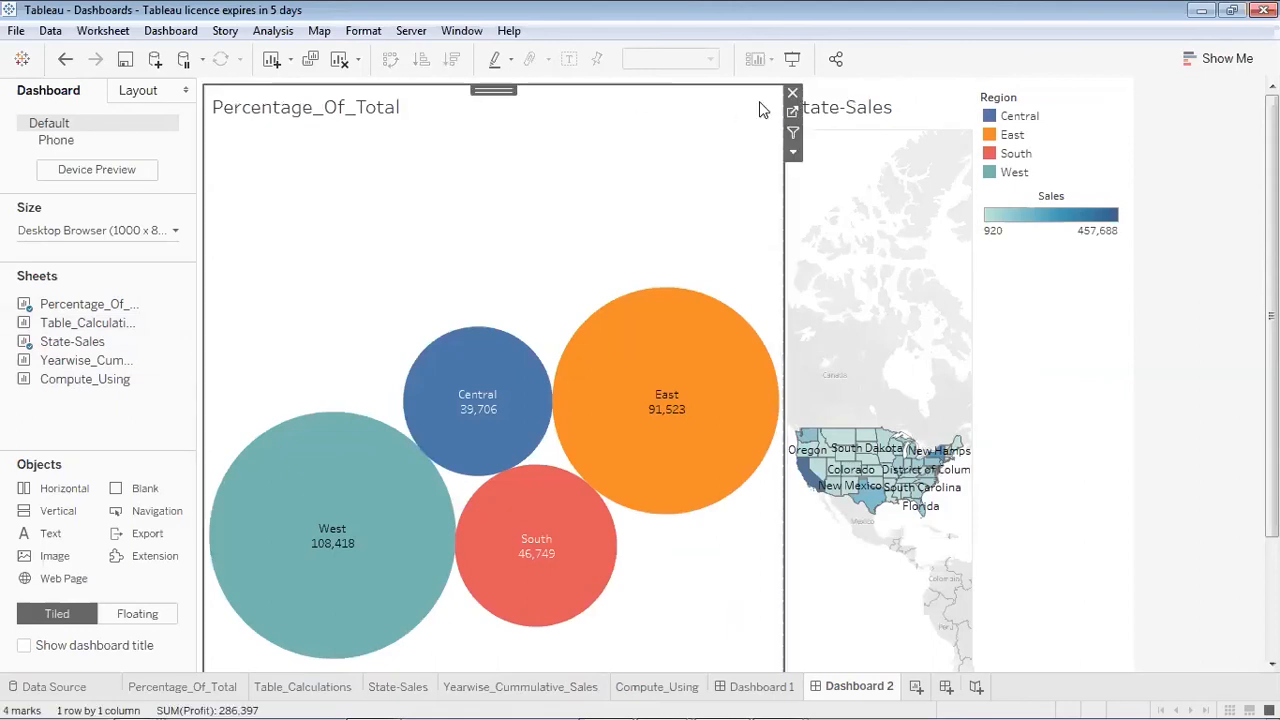
pyautogui.click(792, 94)
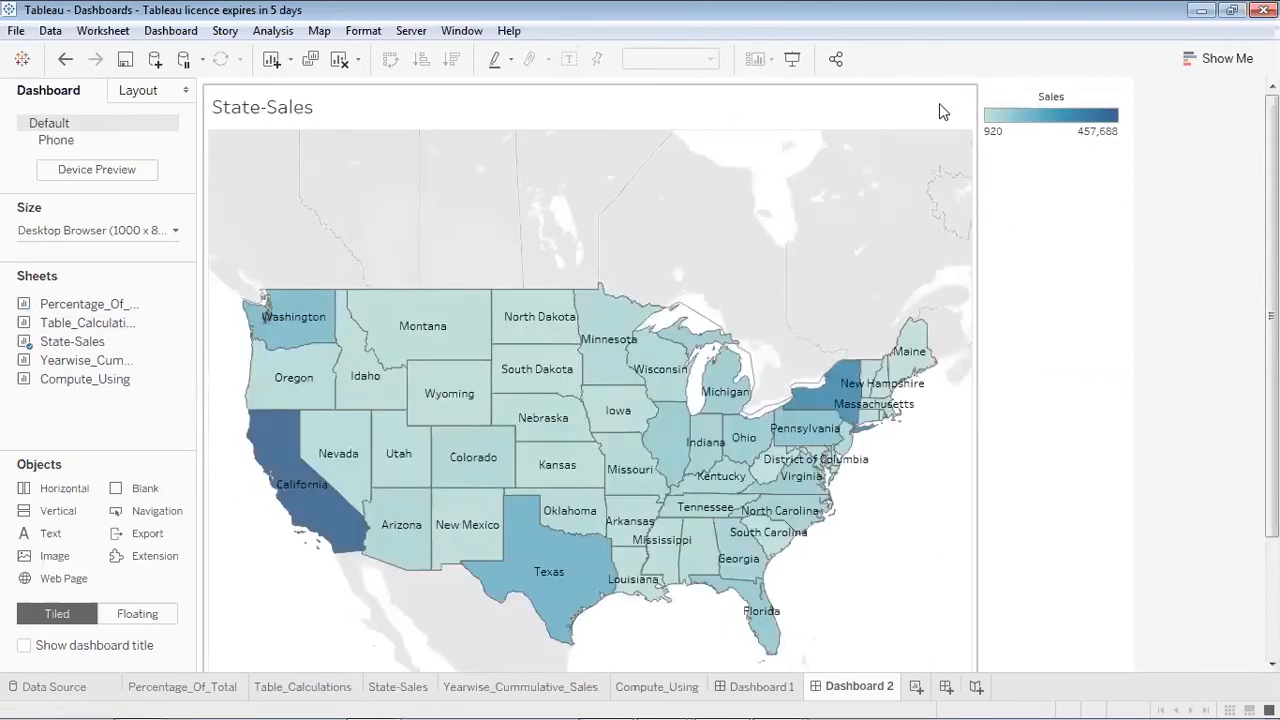
# Remove the State-Sales sheet from the dashboard, then place the Percentage_Of_Total sheet on it as a floating object
pyautogui.click(984, 94)
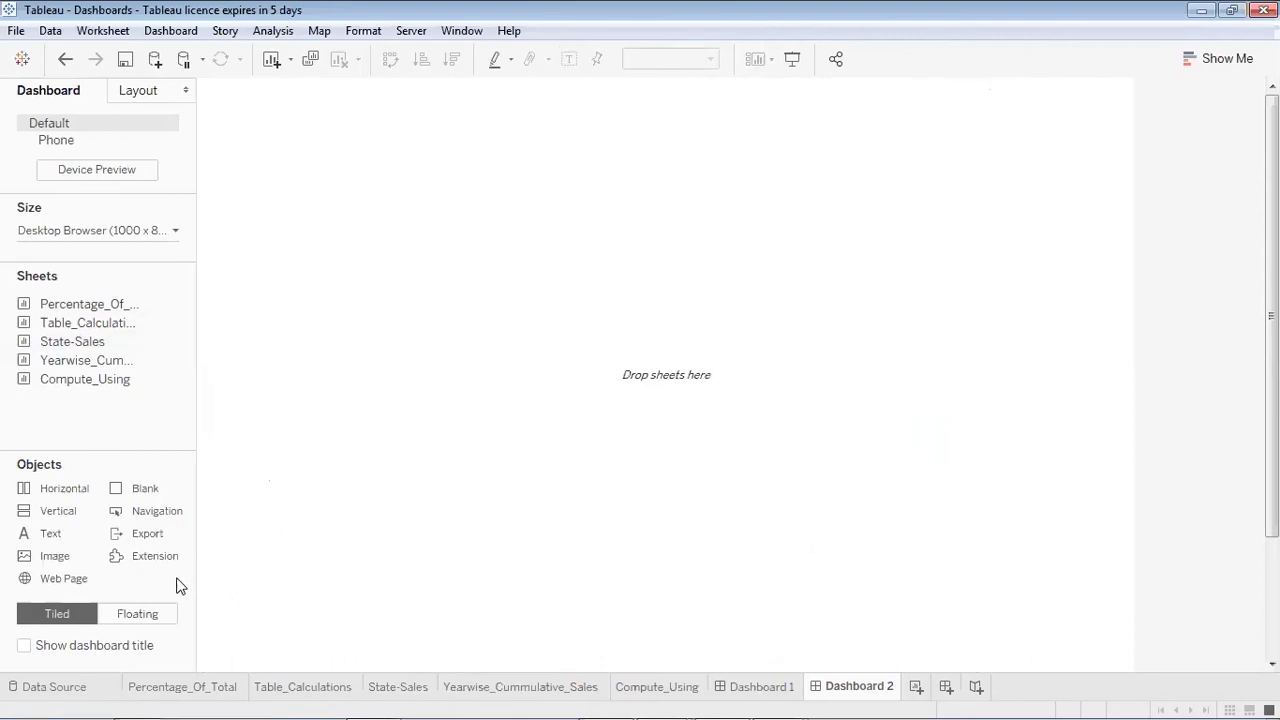
pyautogui.click(155, 619)
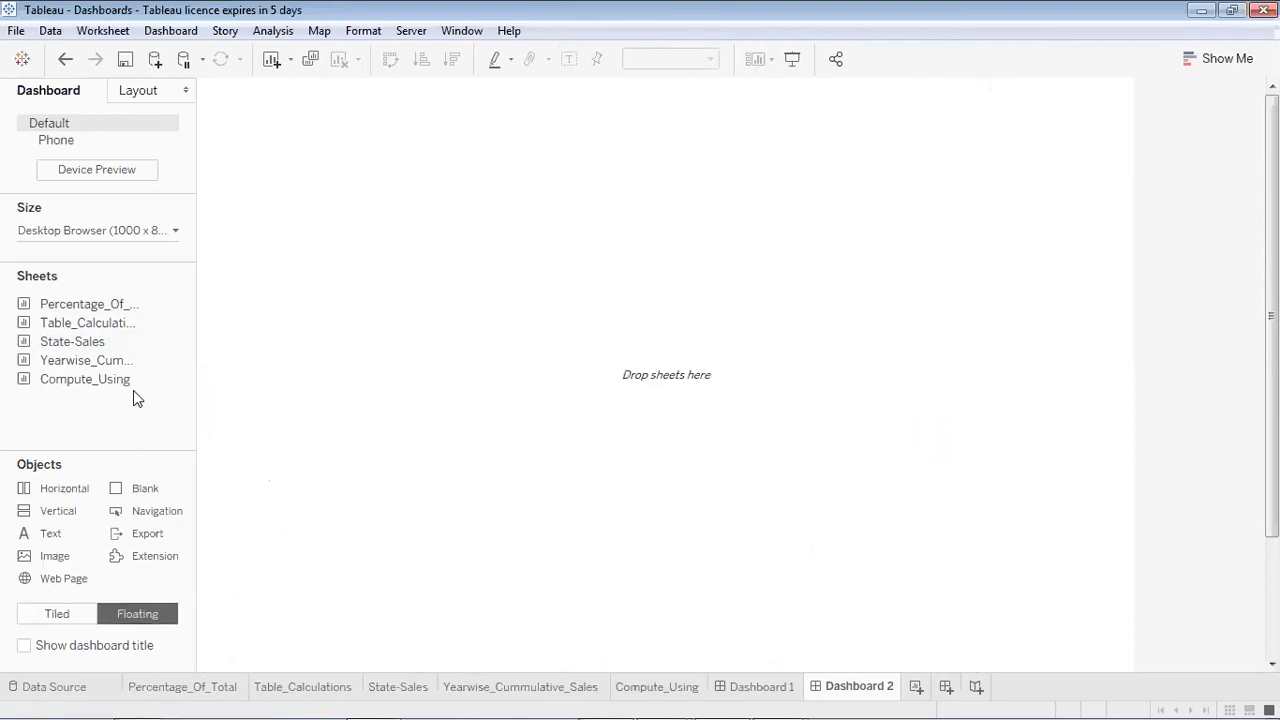
pyautogui.moveTo(100, 313)
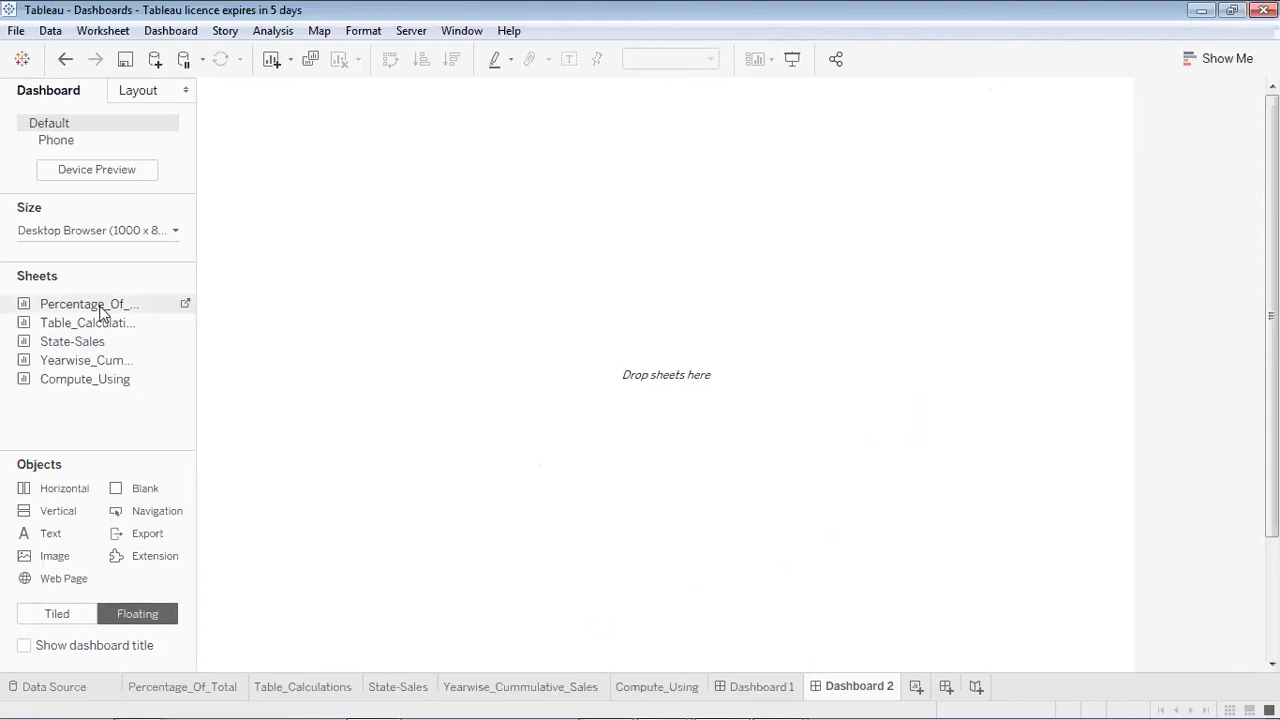
pyautogui.moveTo(100, 310); pyautogui.dragTo(283, 150)
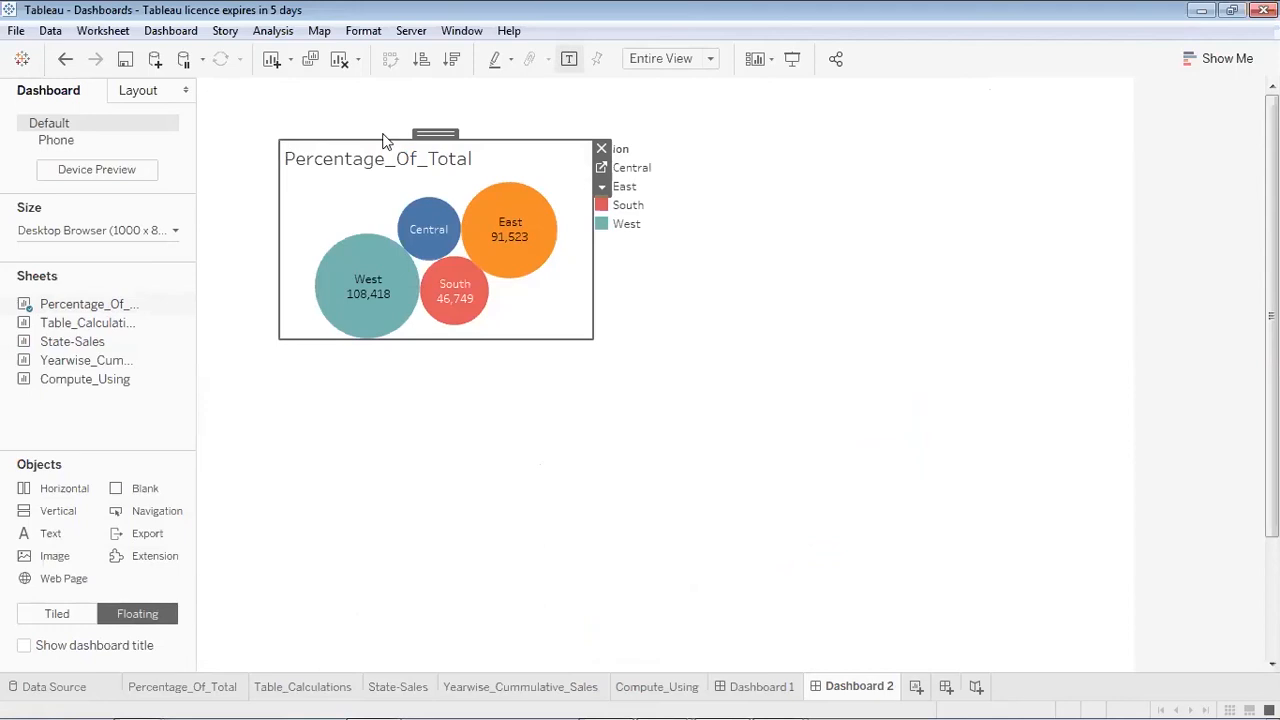
# Move the floating Percentage_Of_Total chart to the lower-right corner of the dashboard and enlarge it
pyautogui.moveTo(435, 134); pyautogui.dragTo(714, 335)
pyautogui.moveTo(818, 372); pyautogui.dragTo(968, 466)
pyautogui.moveTo(808, 468); pyautogui.dragTo(756, 437)
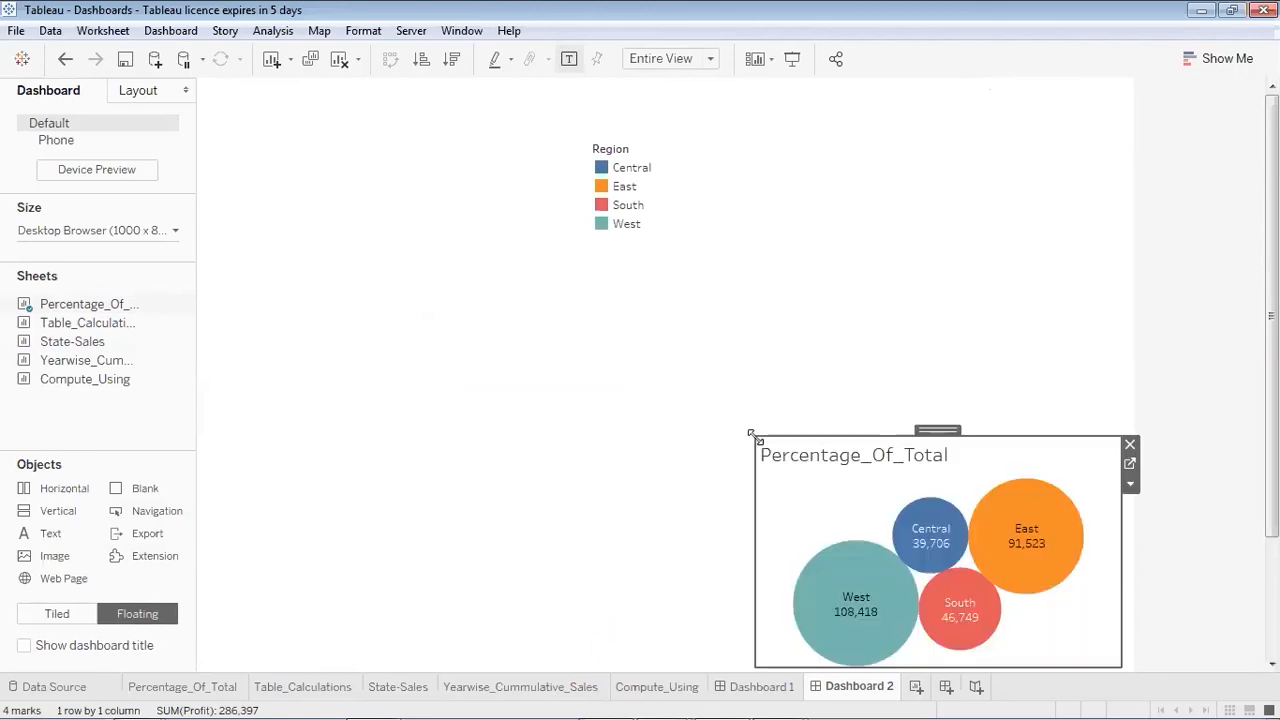
# Extend the Percentage_Of_Total chart slightly further up and to the left, and remove its Region legend from the dashboard
pyautogui.click(608, 172)
pyautogui.moveTo(655, 135); pyautogui.dragTo(1036, 360)
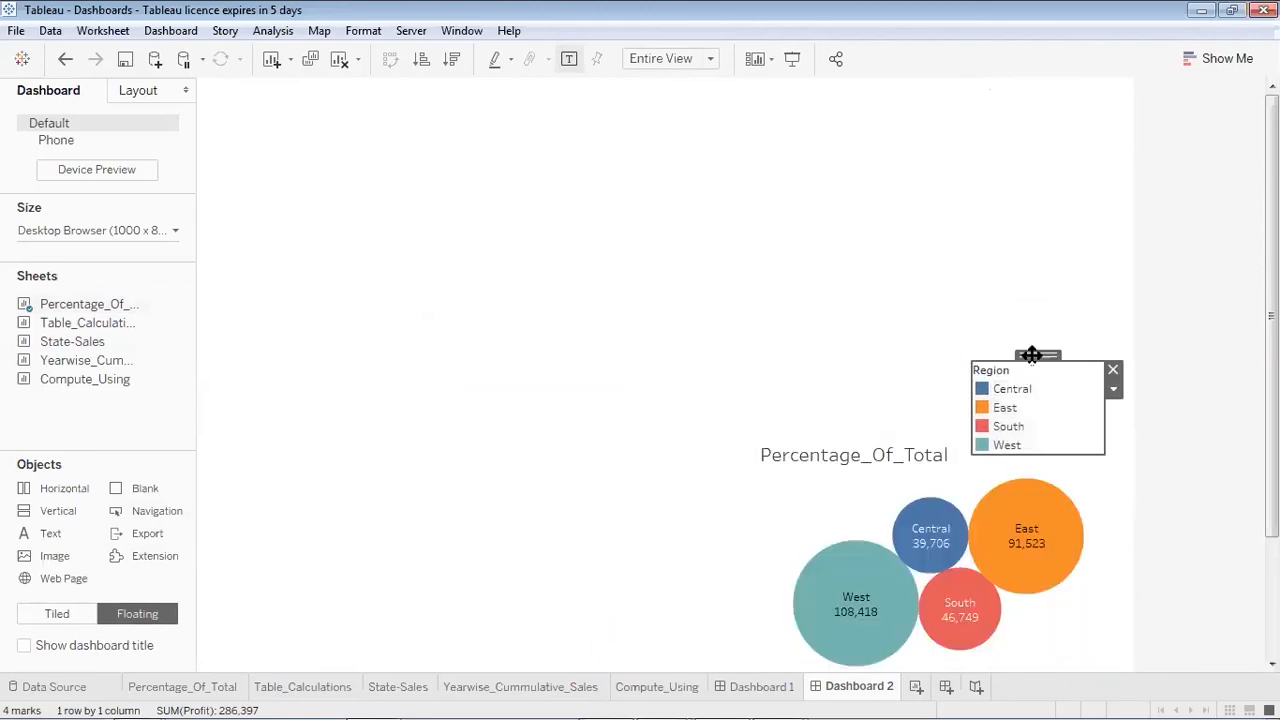
pyautogui.click(853, 497)
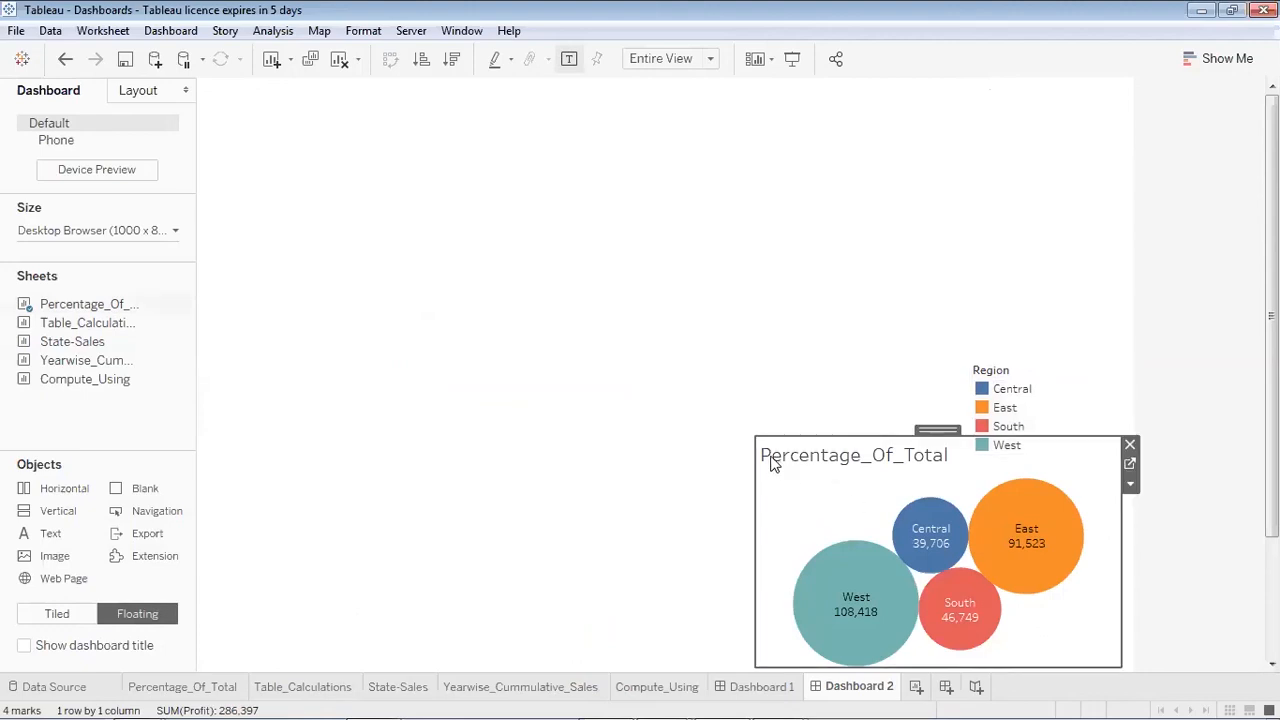
pyautogui.moveTo(752, 433); pyautogui.dragTo(732, 410)
pyautogui.click(968, 371)
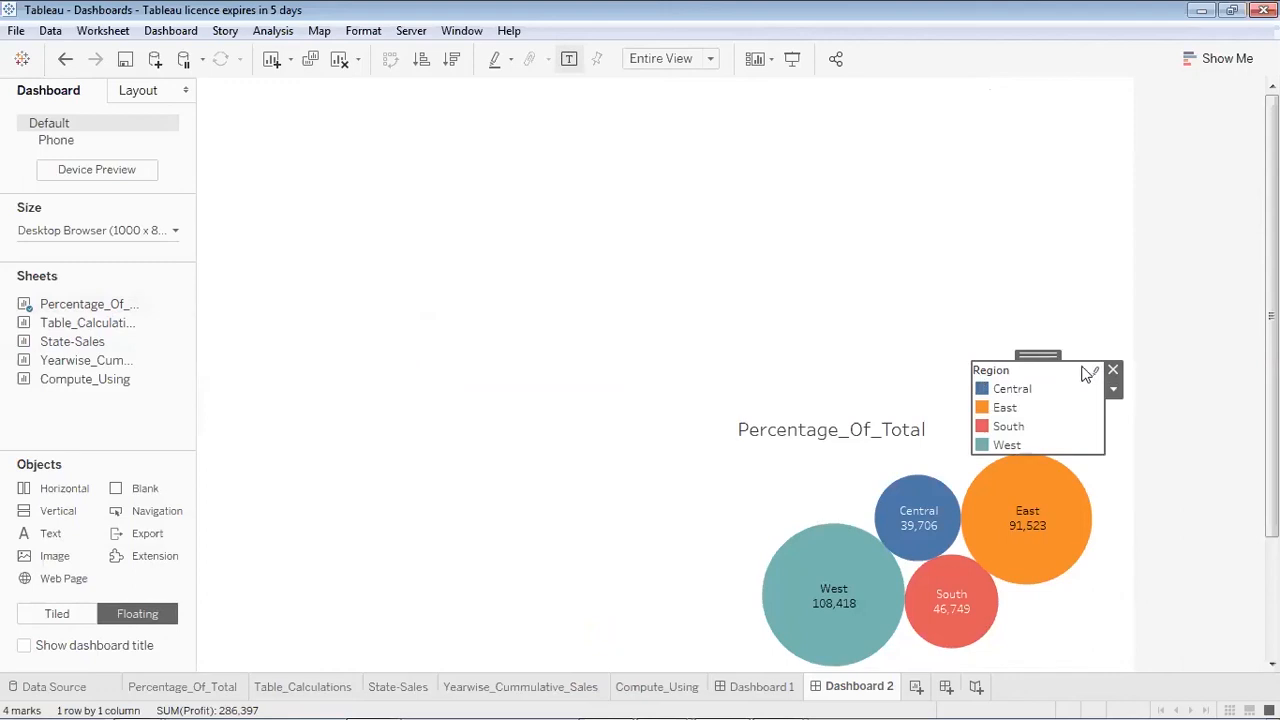
pyautogui.click(1112, 370)
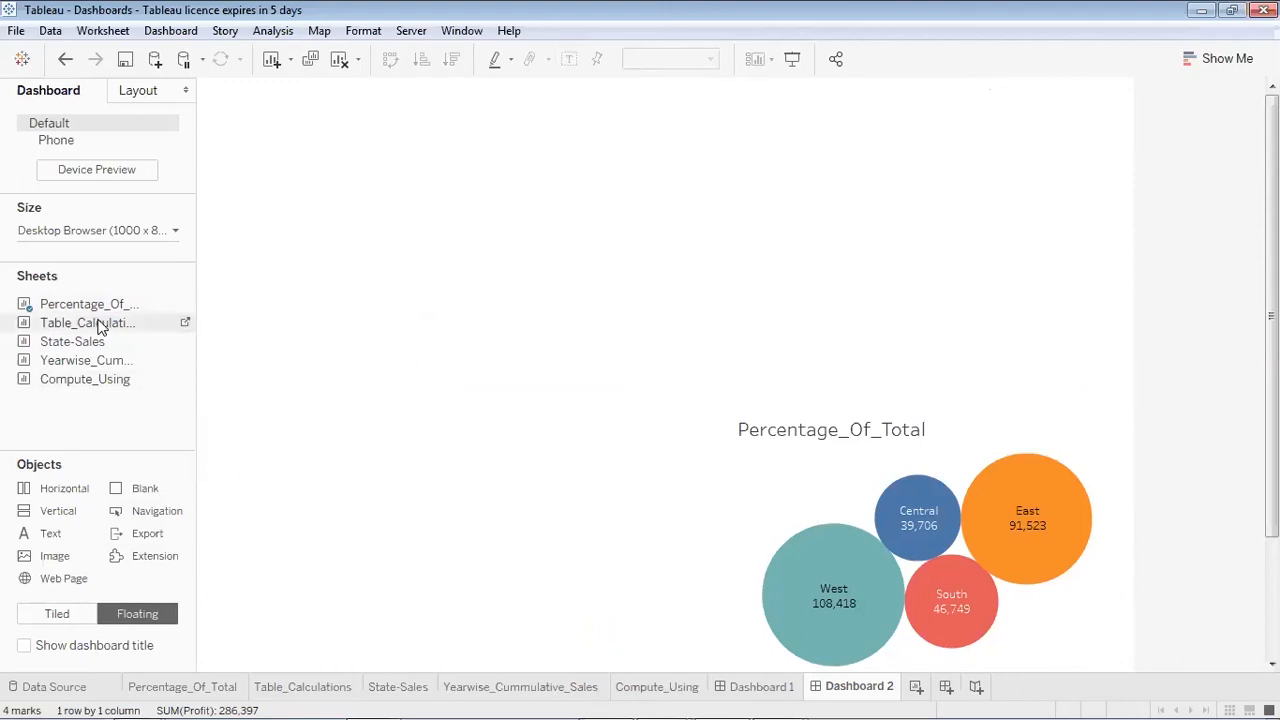
# Place the State-Sales sheet as a floating map and move its Sales legend to the dashboard's upper-right corner
pyautogui.moveTo(118, 338); pyautogui.dragTo(458, 200)
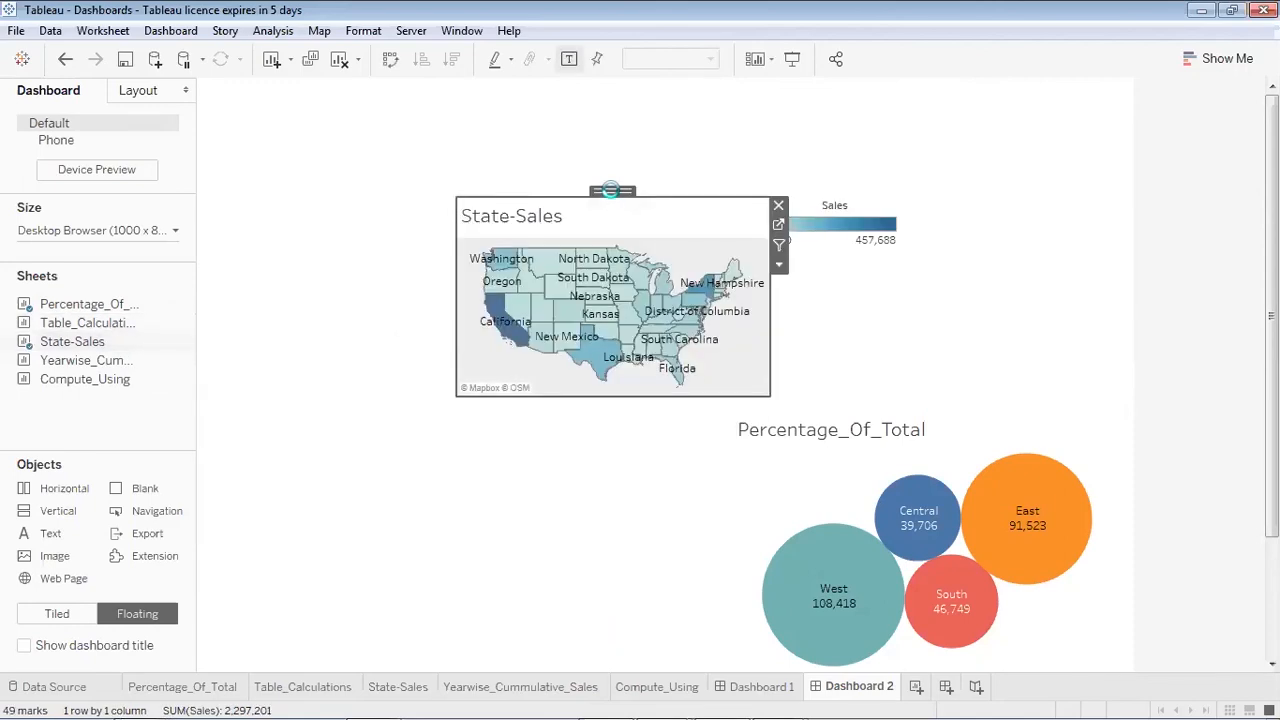
pyautogui.moveTo(611, 190); pyautogui.dragTo(552, 173)
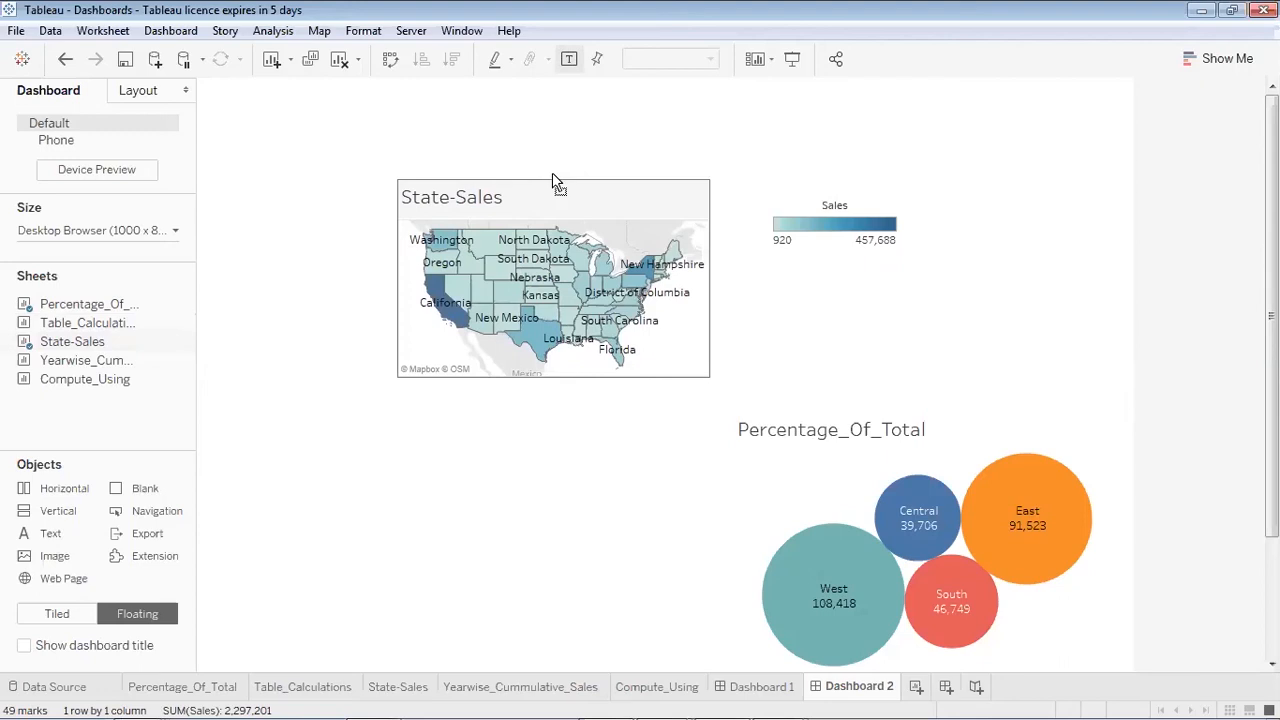
pyautogui.click(836, 206)
pyautogui.moveTo(843, 189); pyautogui.dragTo(1033, 94)
# Move the State-Sales map directly above the Percentage_Of_Total chart and enlarge it to reach the dashboard's right edge
pyautogui.click(688, 272)
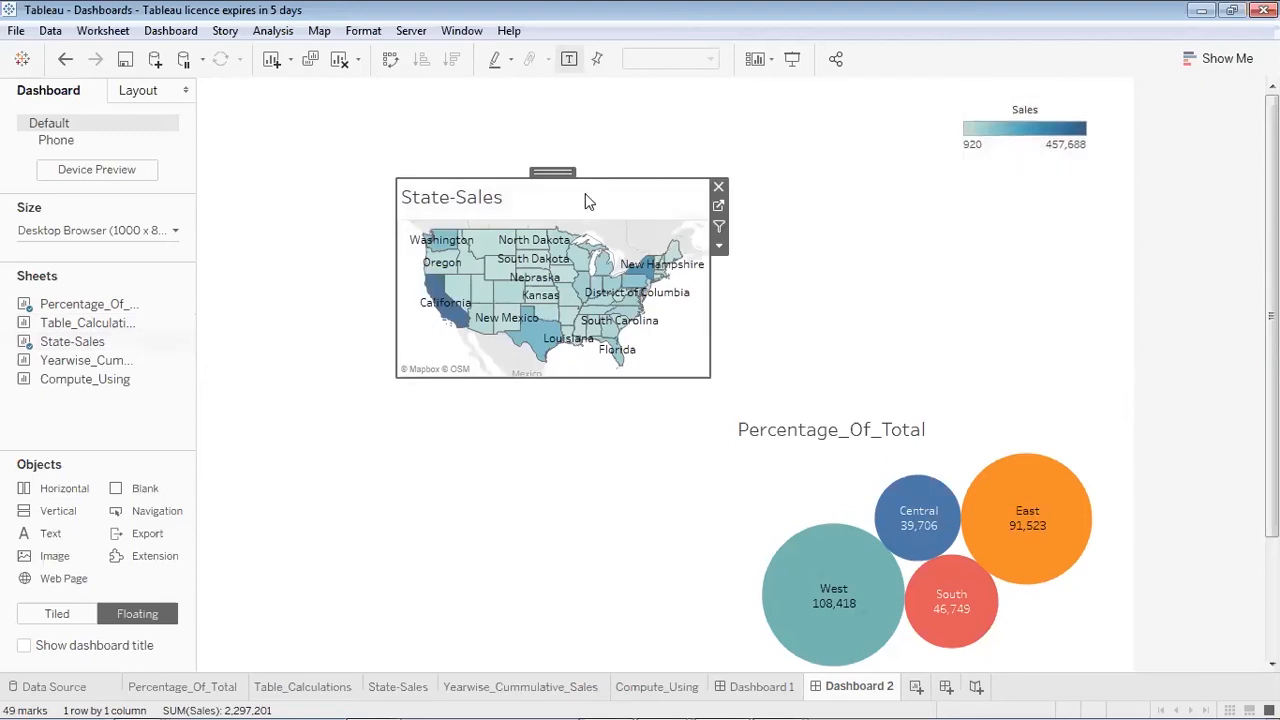
pyautogui.moveTo(556, 170); pyautogui.dragTo(806, 153)
pyautogui.moveTo(960, 357); pyautogui.dragTo(1130, 410)
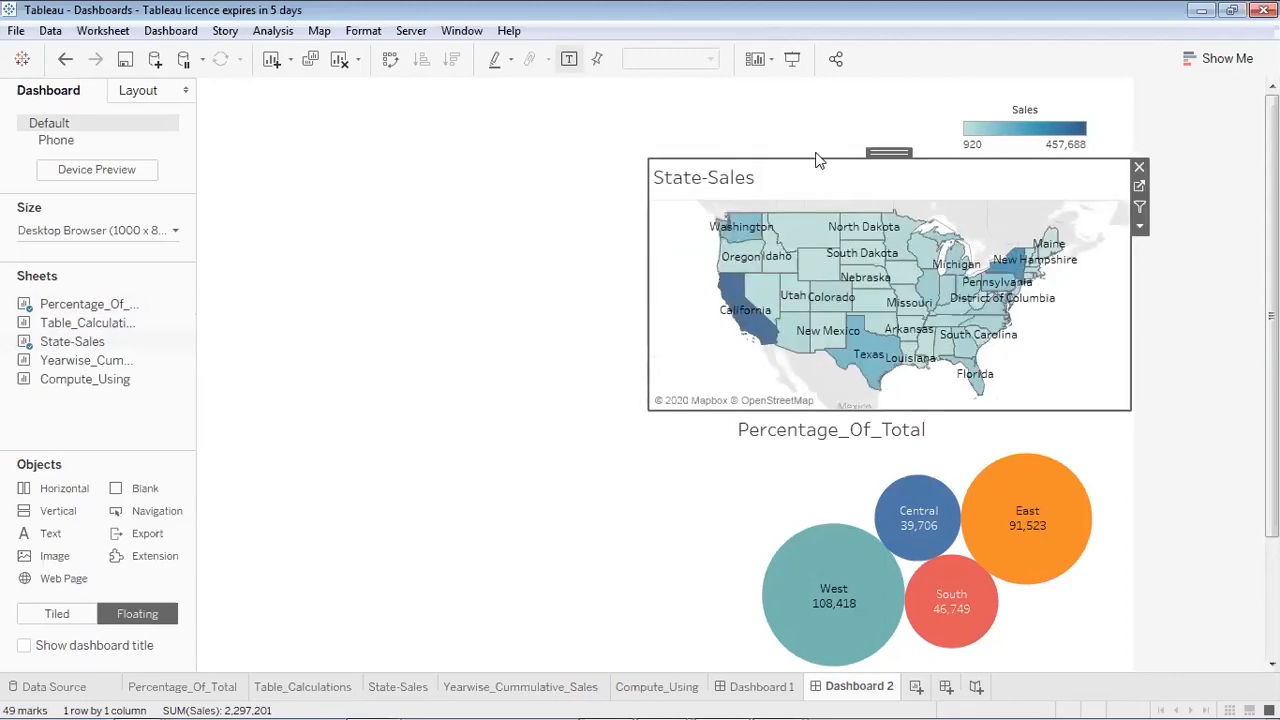
pyautogui.moveTo(814, 157); pyautogui.dragTo(817, 137)
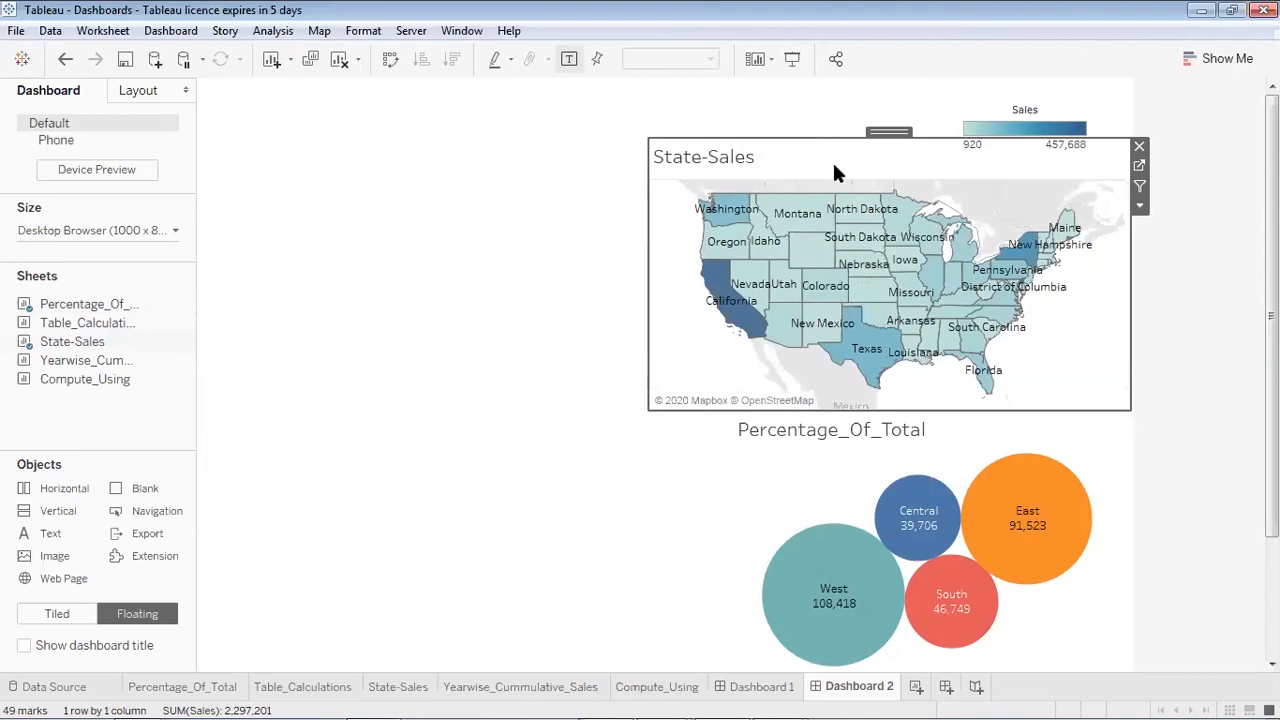
# Hide the State-Sales map's title and move the Sales legend onto the lower-left corner of the map
pyautogui.click(1139, 205)
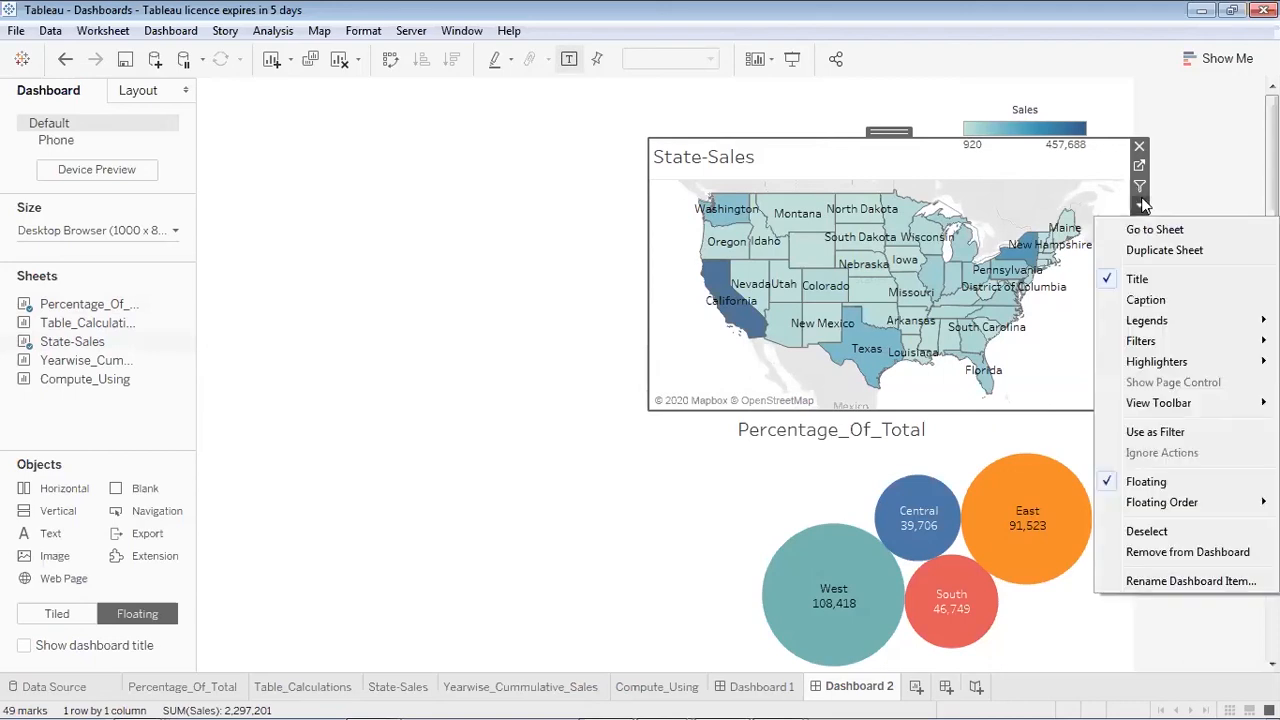
pyautogui.click(1110, 285)
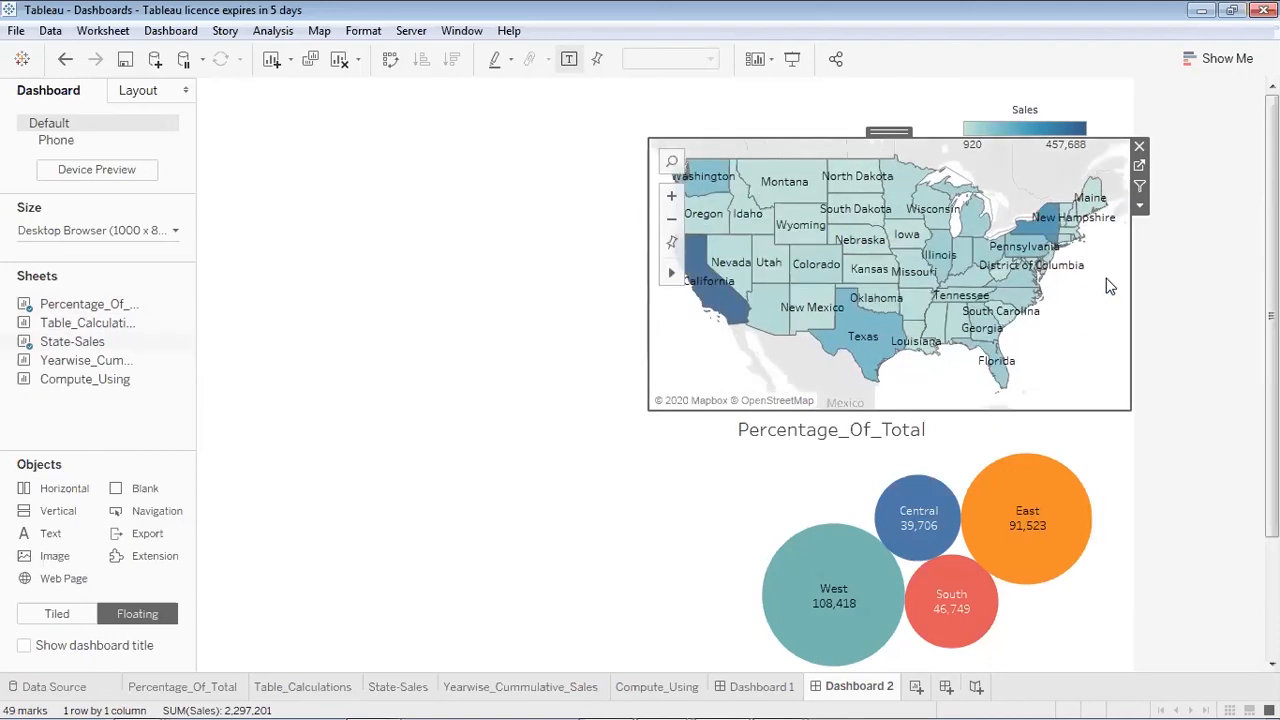
pyautogui.click(1040, 120)
pyautogui.moveTo(1053, 169); pyautogui.dragTo(1057, 153)
pyautogui.moveTo(1027, 93); pyautogui.dragTo(824, 334)
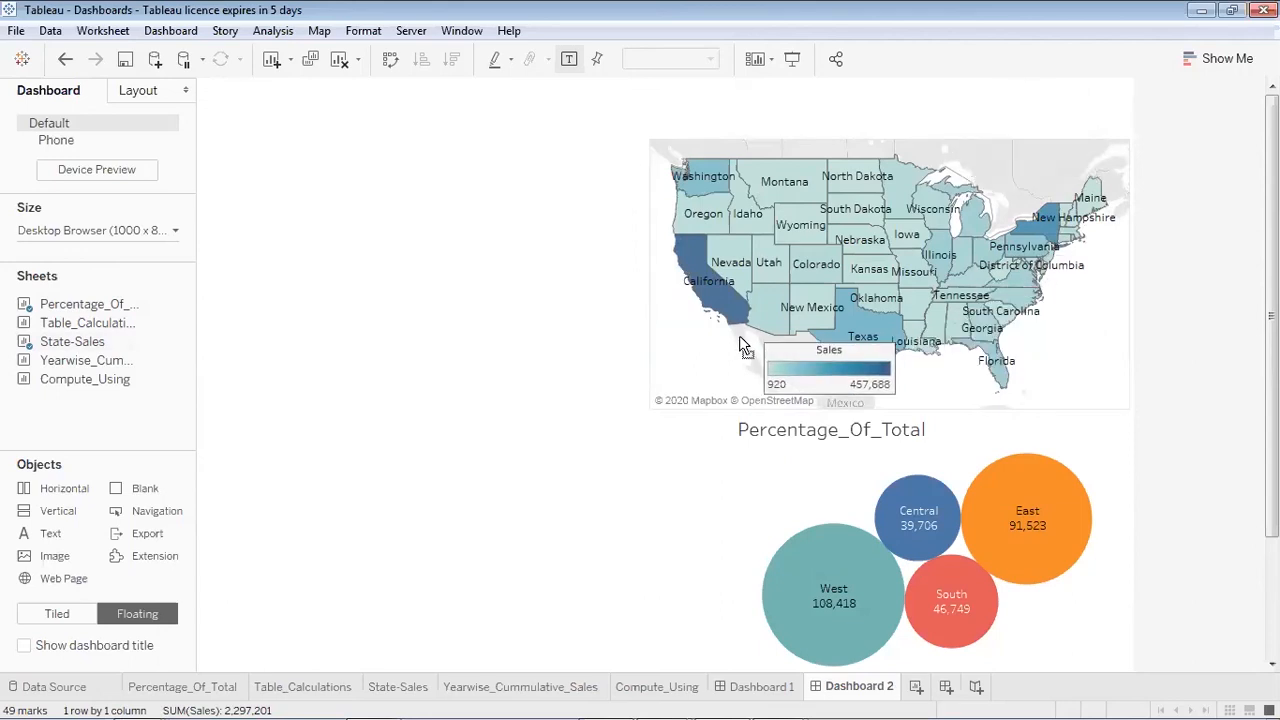
pyautogui.moveTo(743, 345); pyautogui.dragTo(642, 340)
pyautogui.click(688, 500)
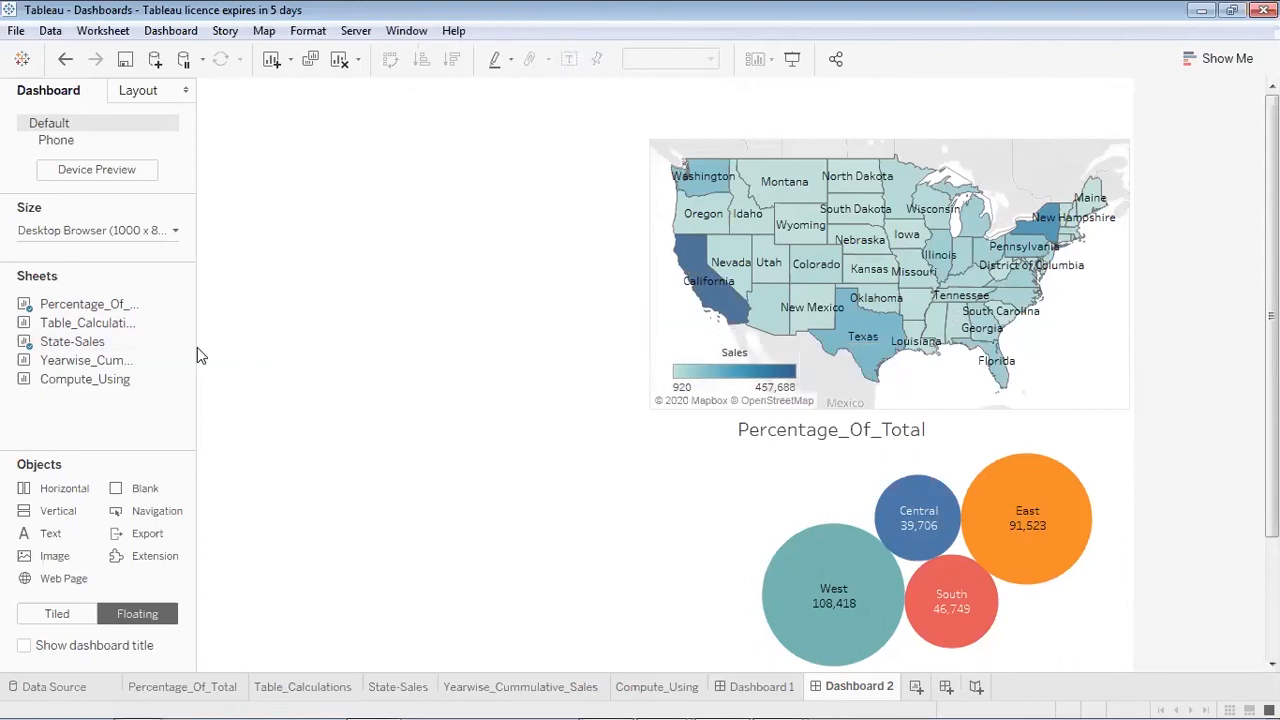
# Place the Yearwise_Cummulative_Sales sheet as a floating chart left of the map and resize it to meet the map's edge and match its height
pyautogui.moveTo(117, 363); pyautogui.dragTo(198, 140)
pyautogui.moveTo(593, 322); pyautogui.dragTo(648, 322)
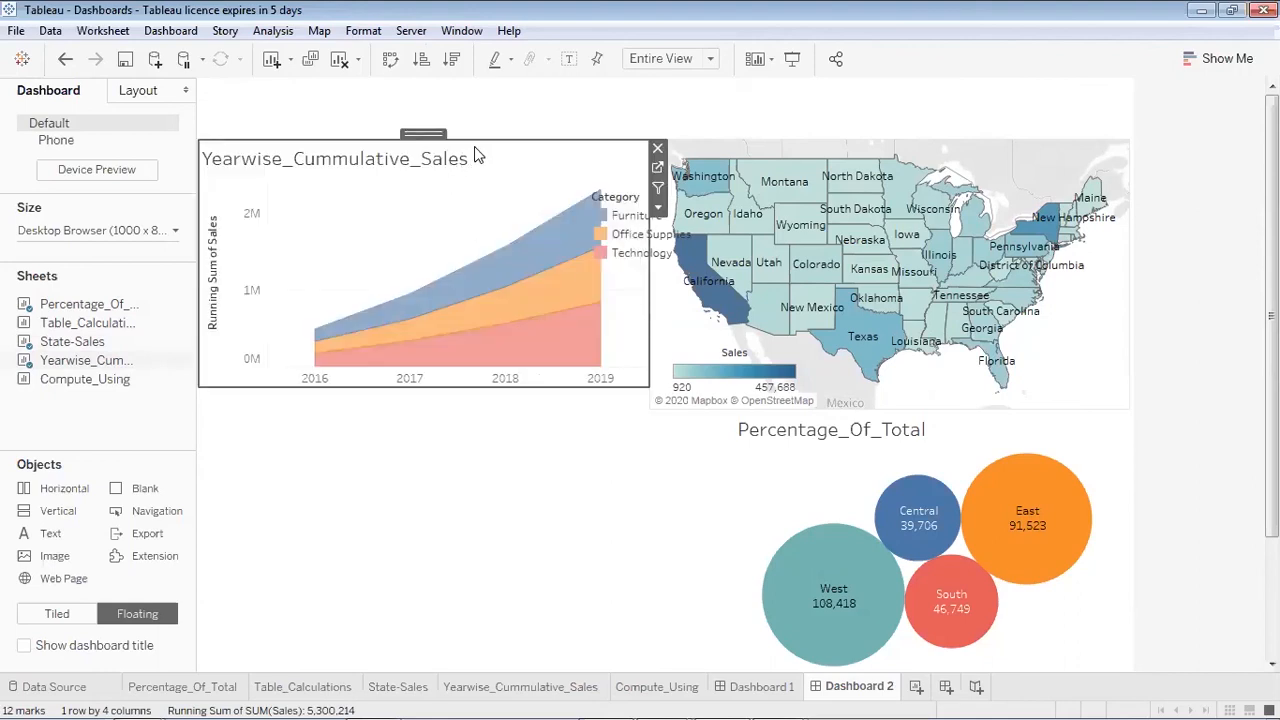
pyautogui.moveTo(476, 140); pyautogui.dragTo(476, 139)
pyautogui.moveTo(551, 387); pyautogui.dragTo(550, 408)
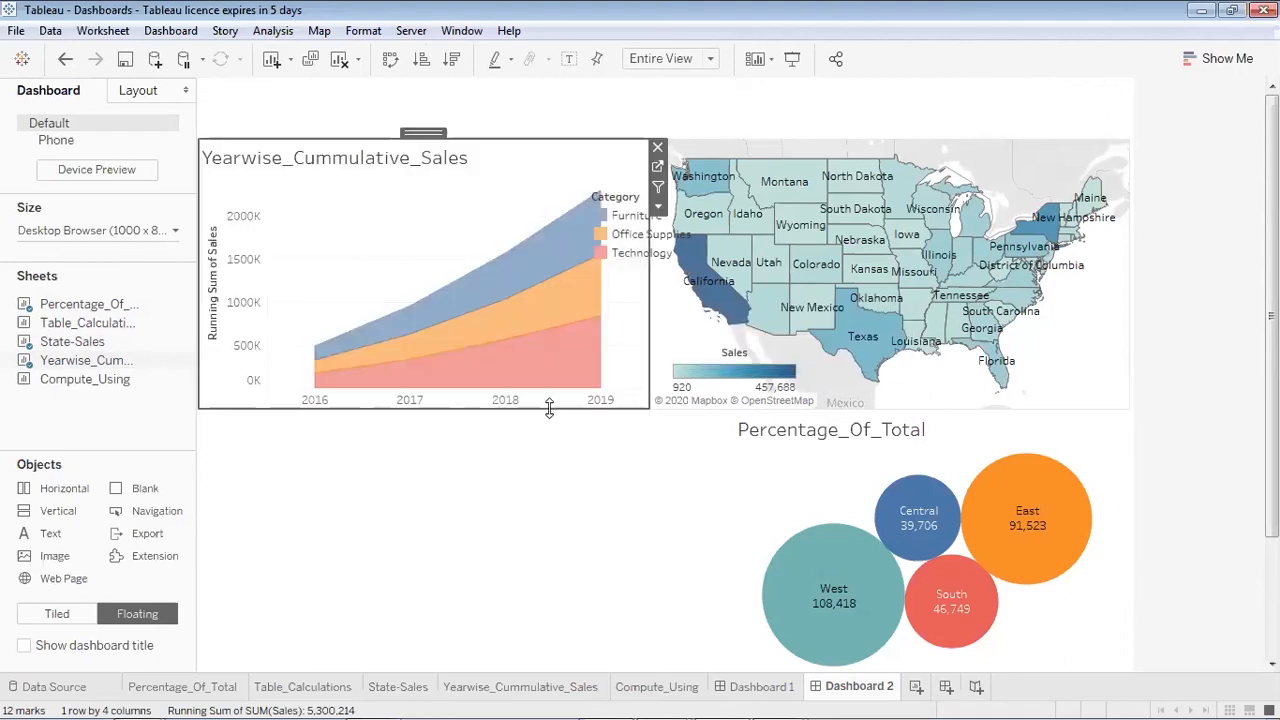
# Move the Category legend into the empty upper-left area of the Yearwise_Cummulative_Sales chart
pyautogui.click(634, 236)
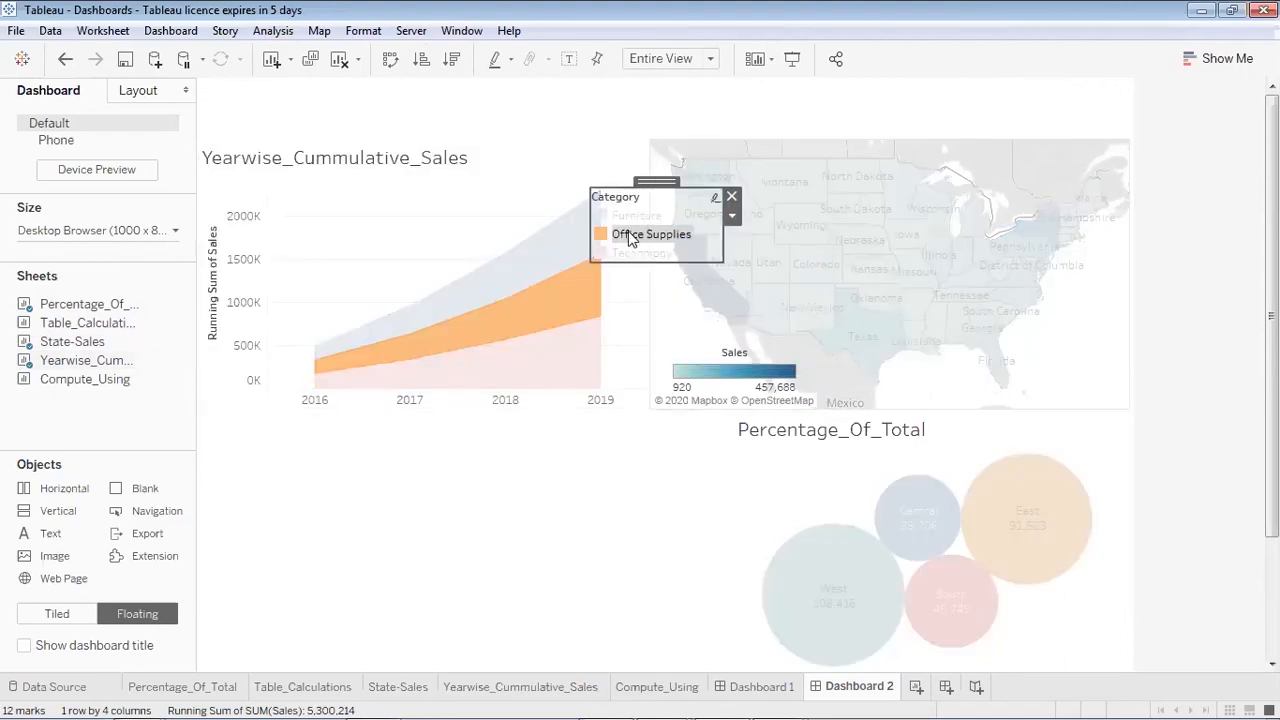
pyautogui.click(631, 240)
pyautogui.moveTo(645, 190); pyautogui.dragTo(358, 186)
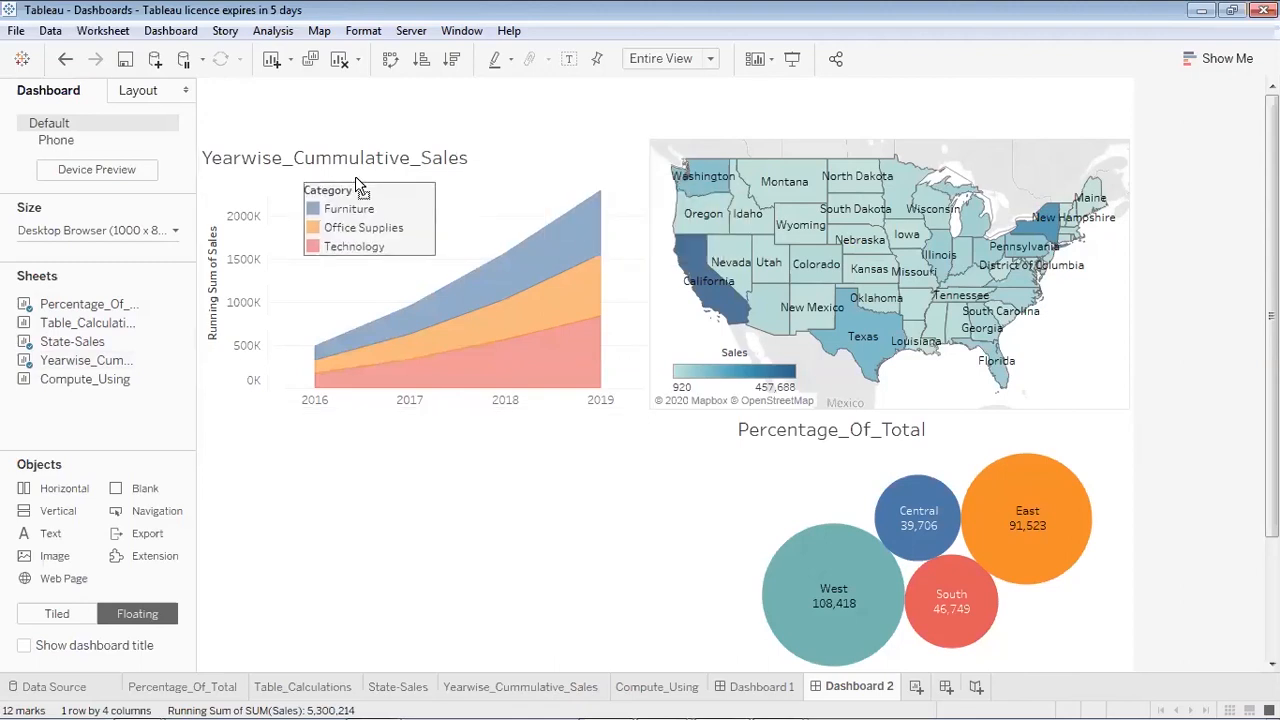
pyautogui.click(344, 486)
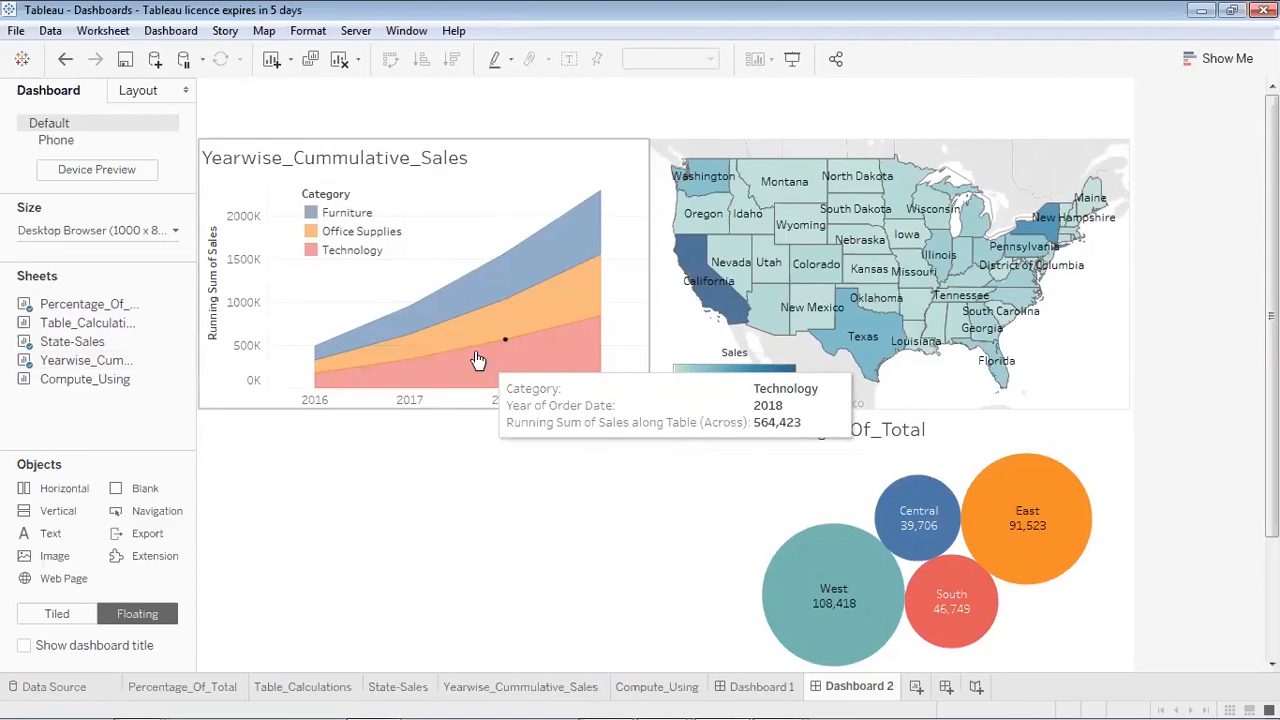
# Highlight Office Supplies, Technology and Furniture in turn through the Category legend, then clear the highlighting
pyautogui.click(341, 231)
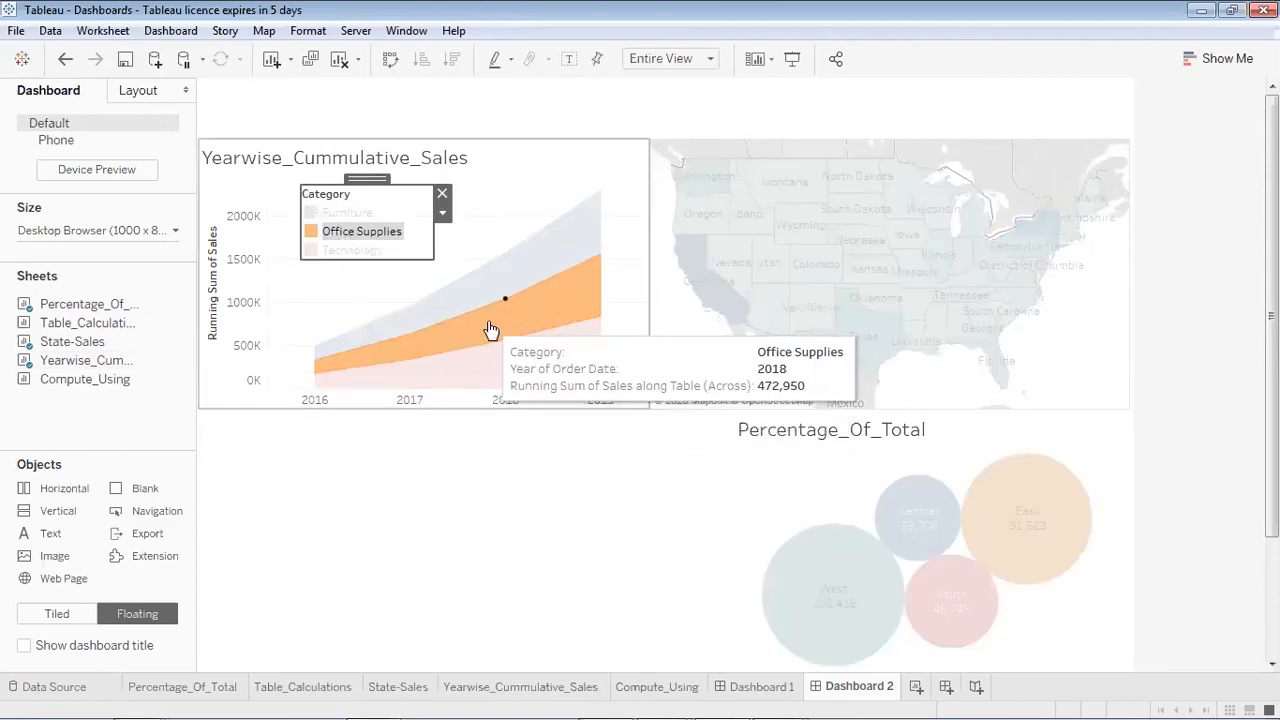
pyautogui.click(361, 254)
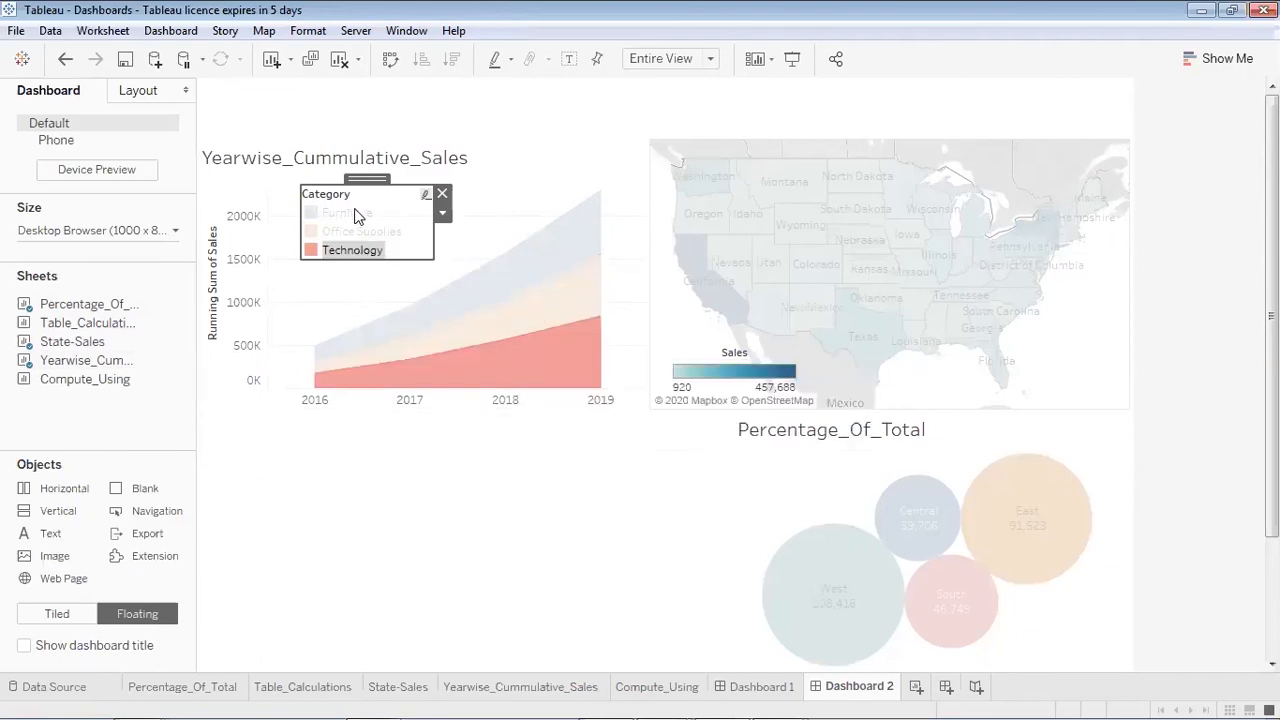
pyautogui.click(357, 216)
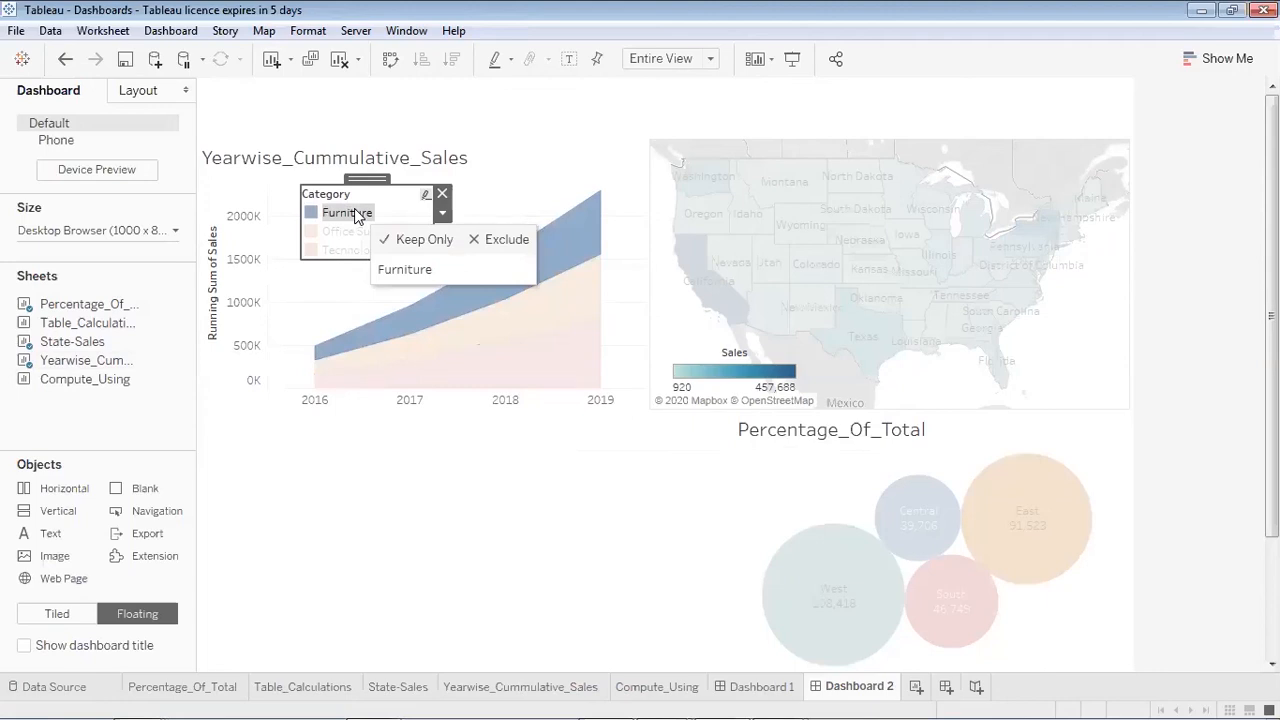
pyautogui.click(414, 206)
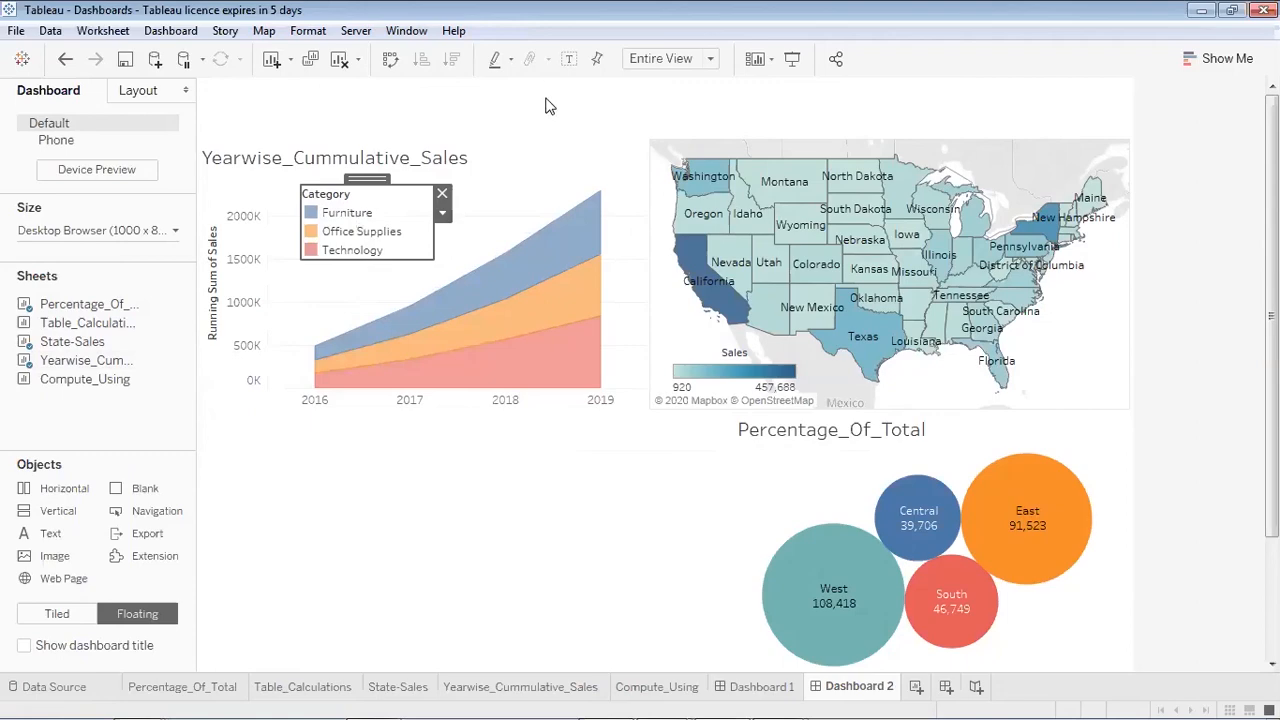